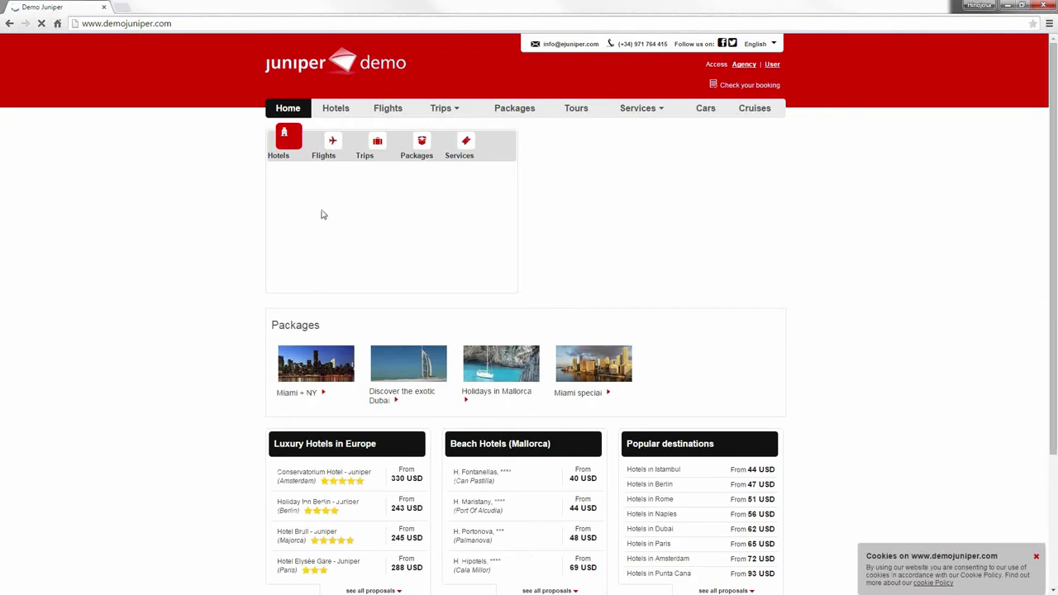
Step: Search hotels in Palma de Mallorca for May 22–29, 2015
left_click(323, 195)
type("palma de ma")
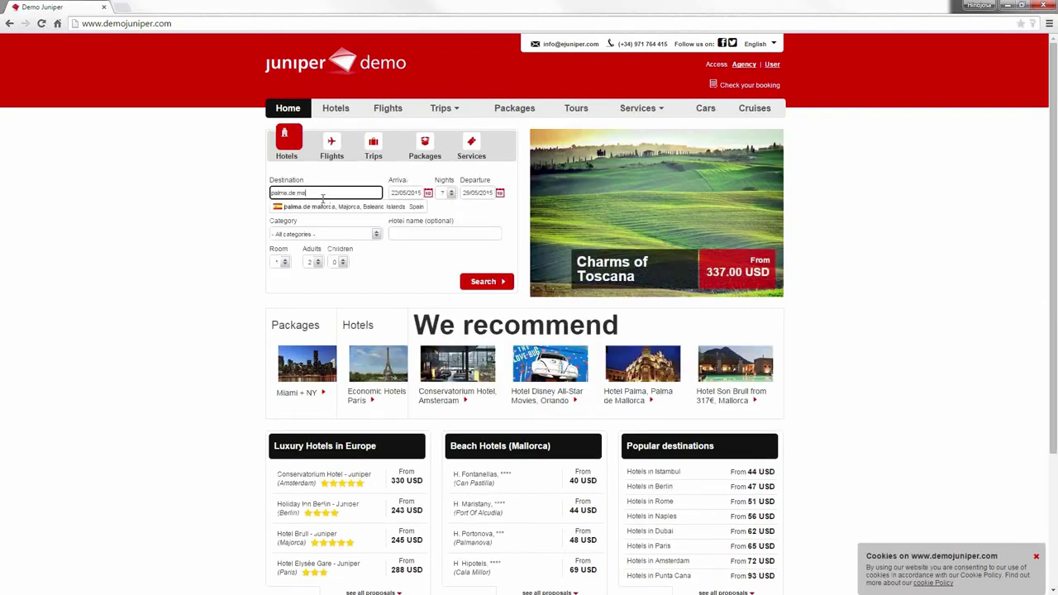
left_click(323, 206)
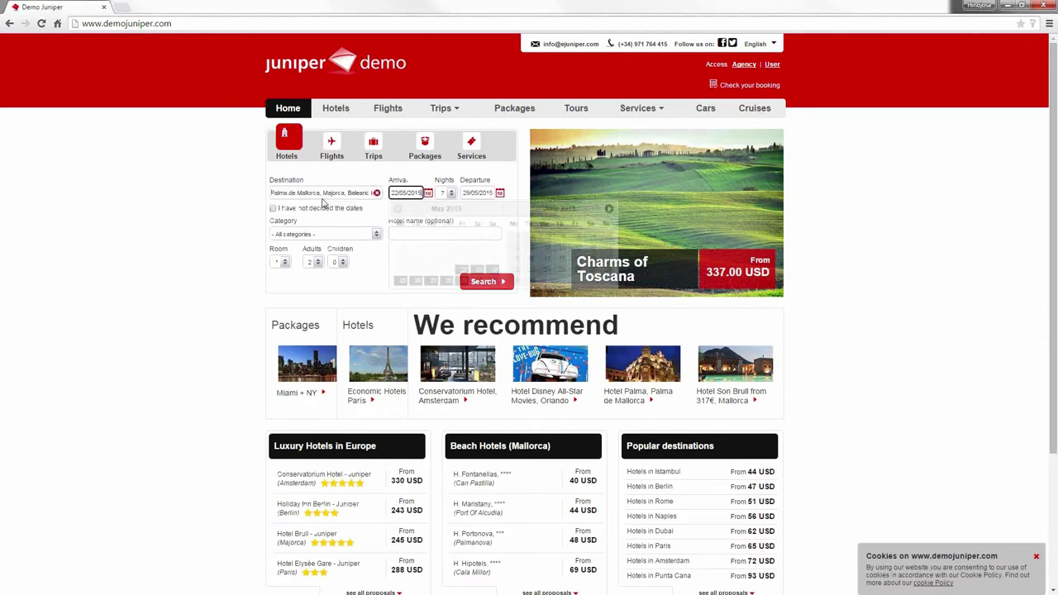
left_click(337, 284)
left_click(501, 280)
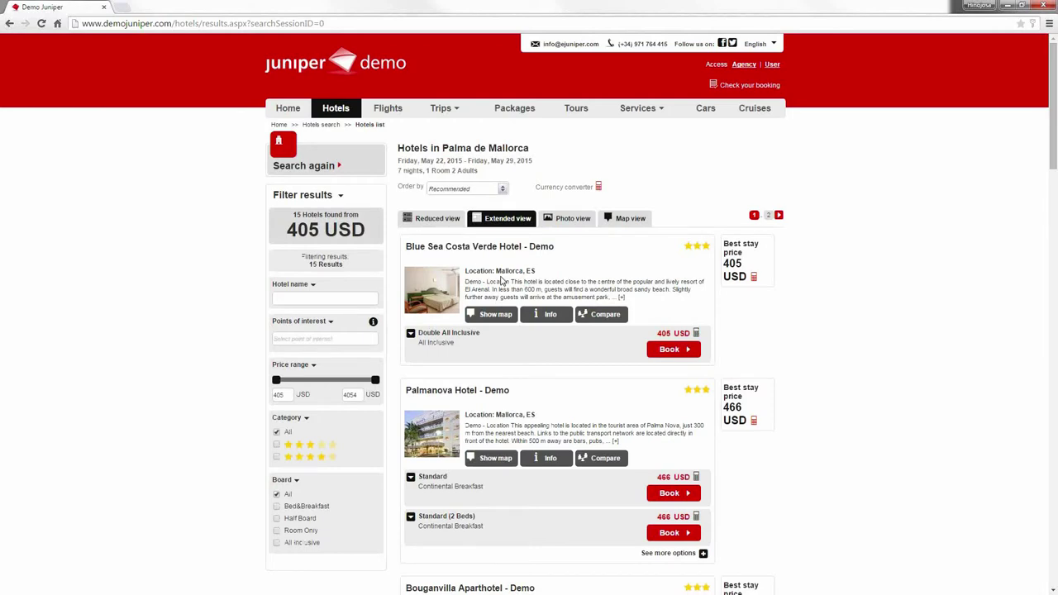
Step: Scroll through the 15 hotel results from 405 USD, then start a new browser tab
scroll(524, 279, "down", 1)
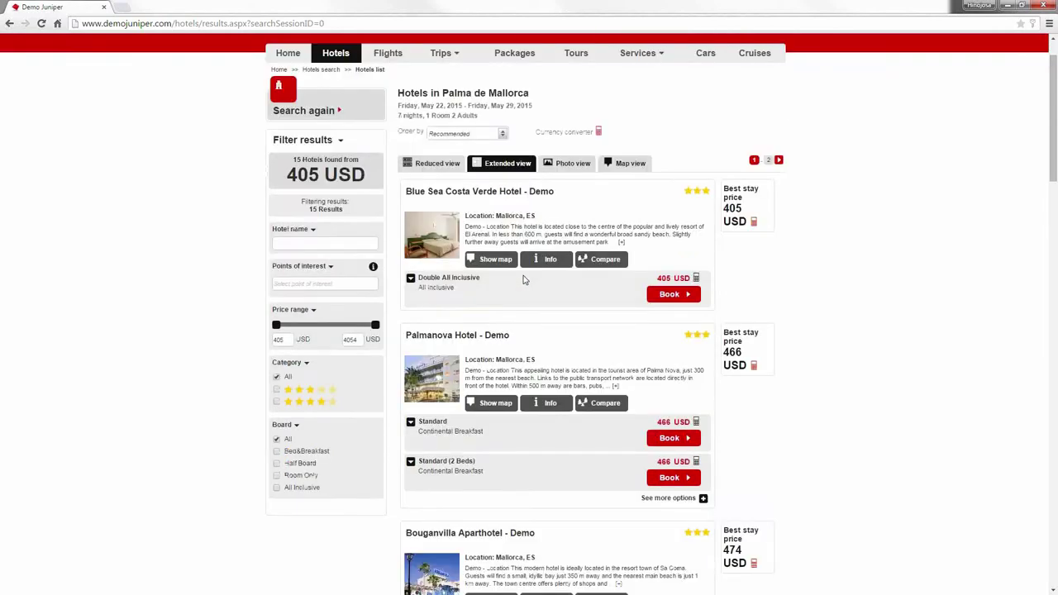
scroll(523, 279, "down", 5)
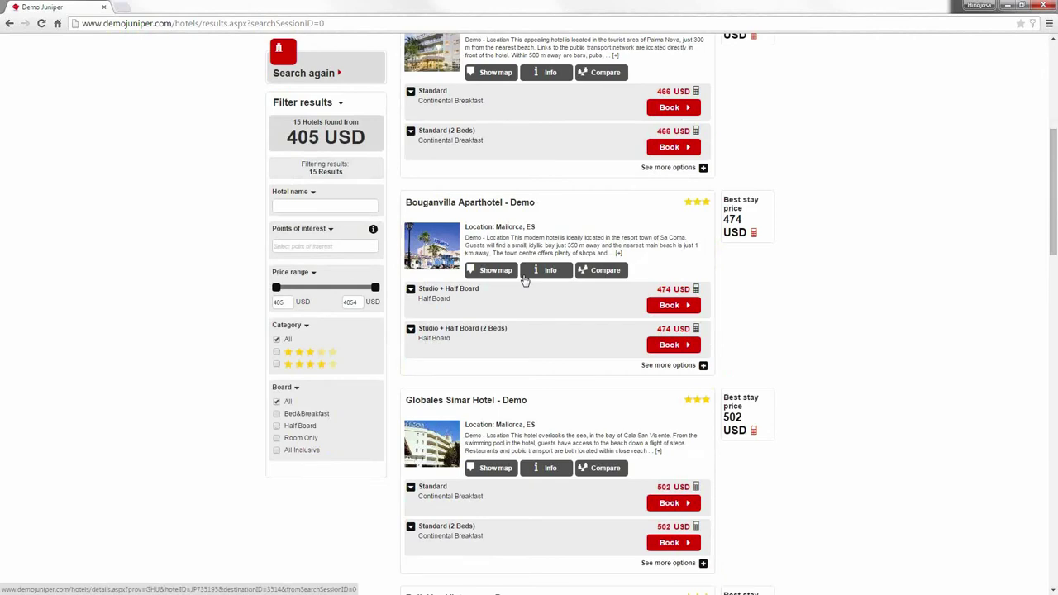
scroll(523, 280, "down", 6)
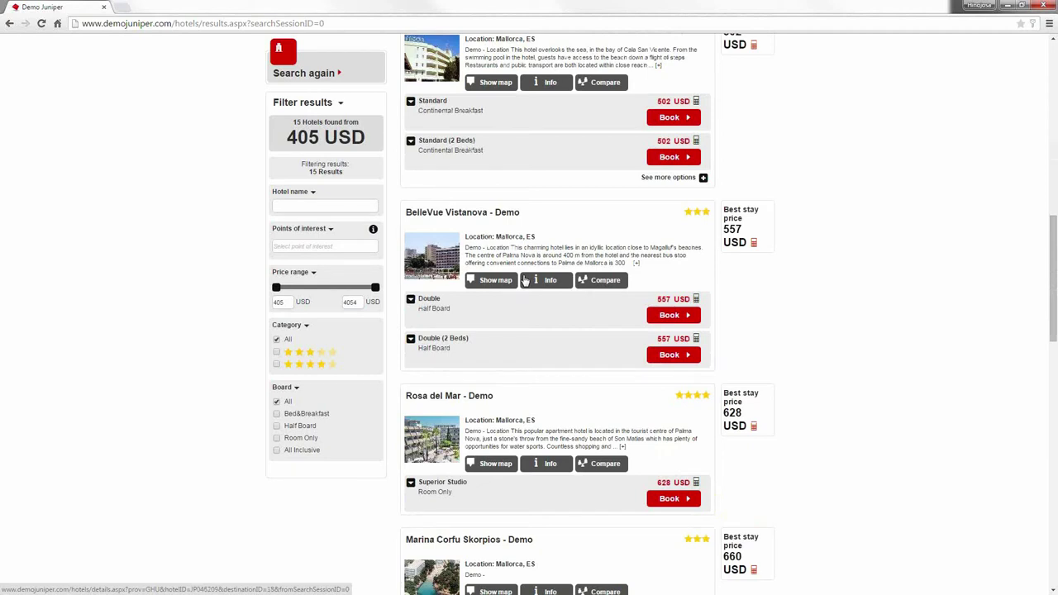
left_click(122, 6)
Step: Go to the demojuniper.com/intranet back-office login page
type("demojuy")
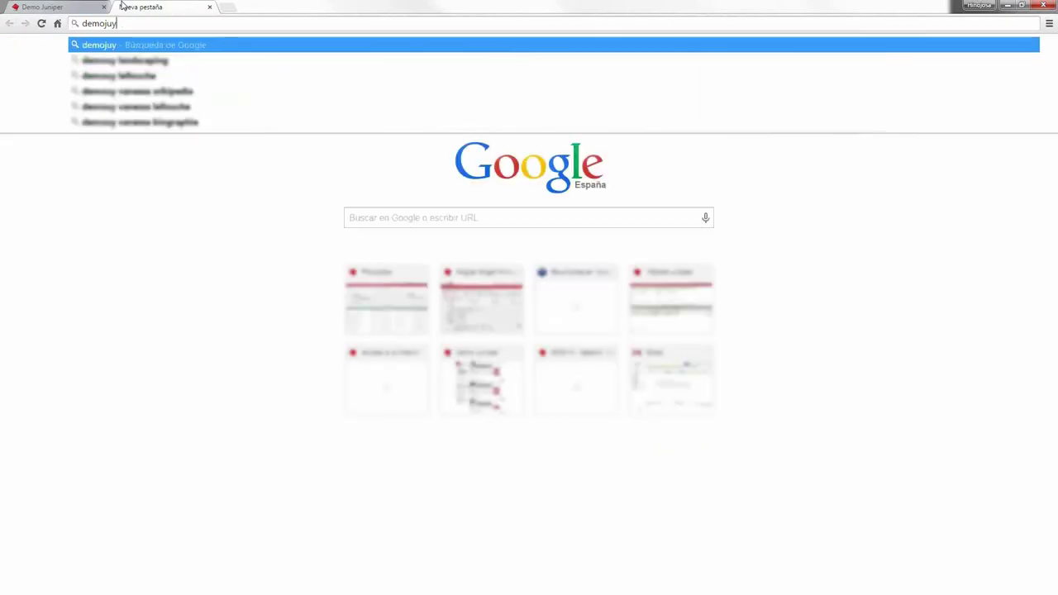
key("BackSpace")
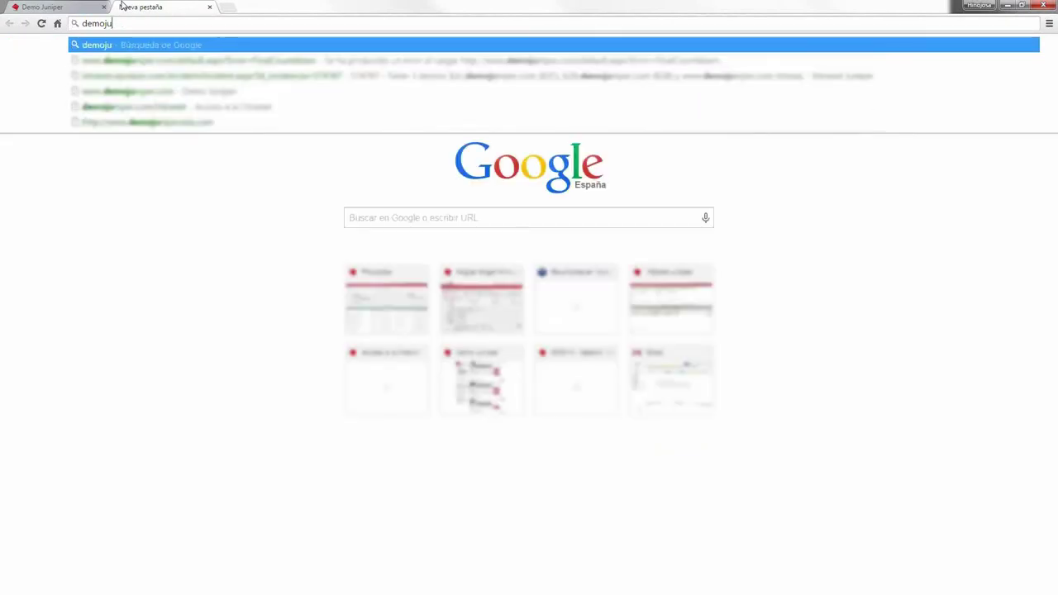
key("Down")
key("Down")
key("Down")
key("Down")
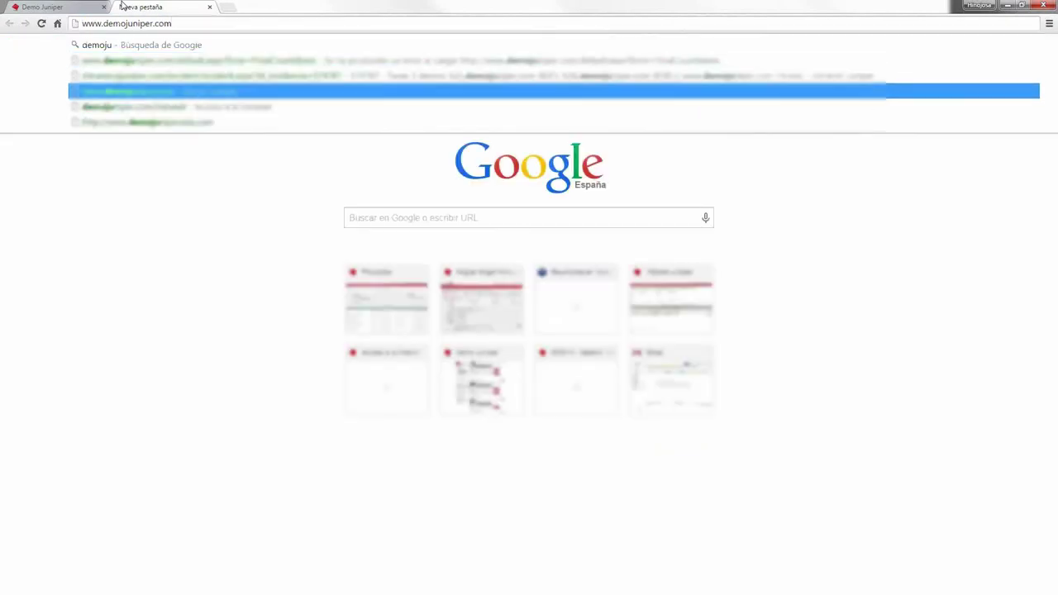
key("Return")
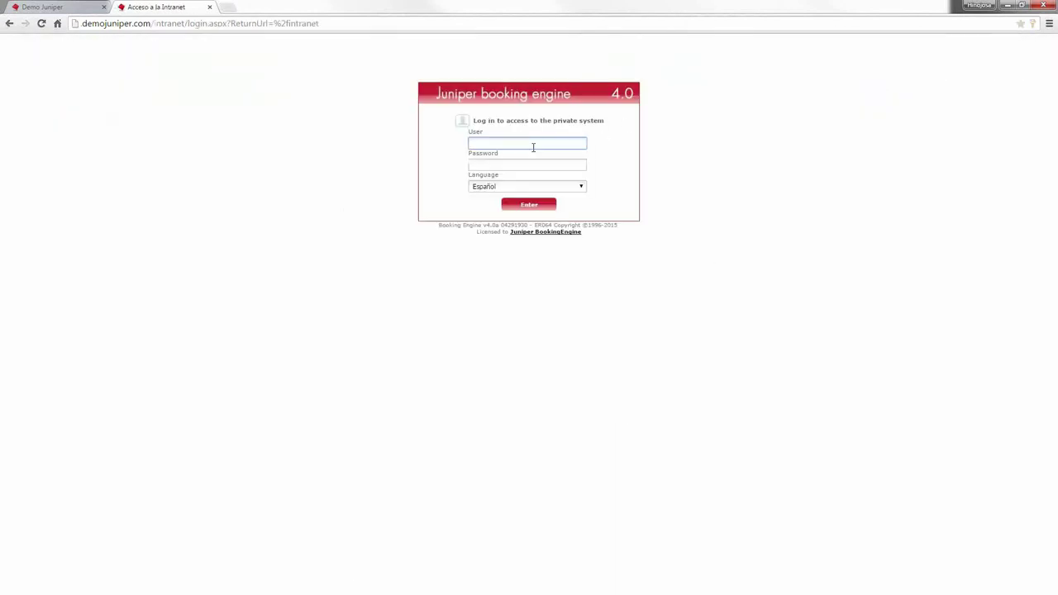
Step: Log in with the saved user name and the account password
left_click(532, 147)
left_click(529, 157)
left_click(526, 166)
type("•••••••••")
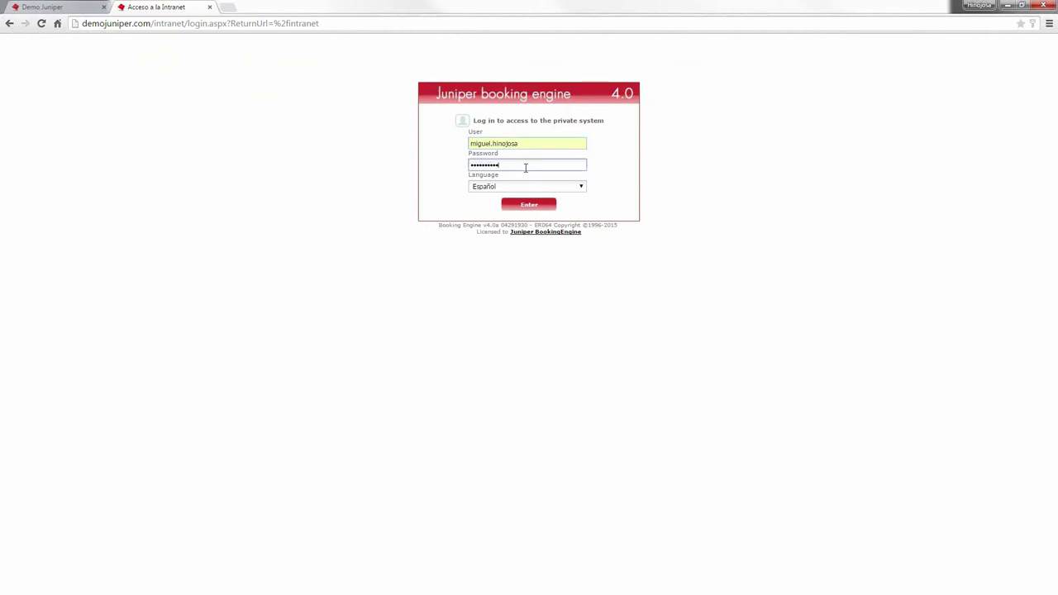
key("Return")
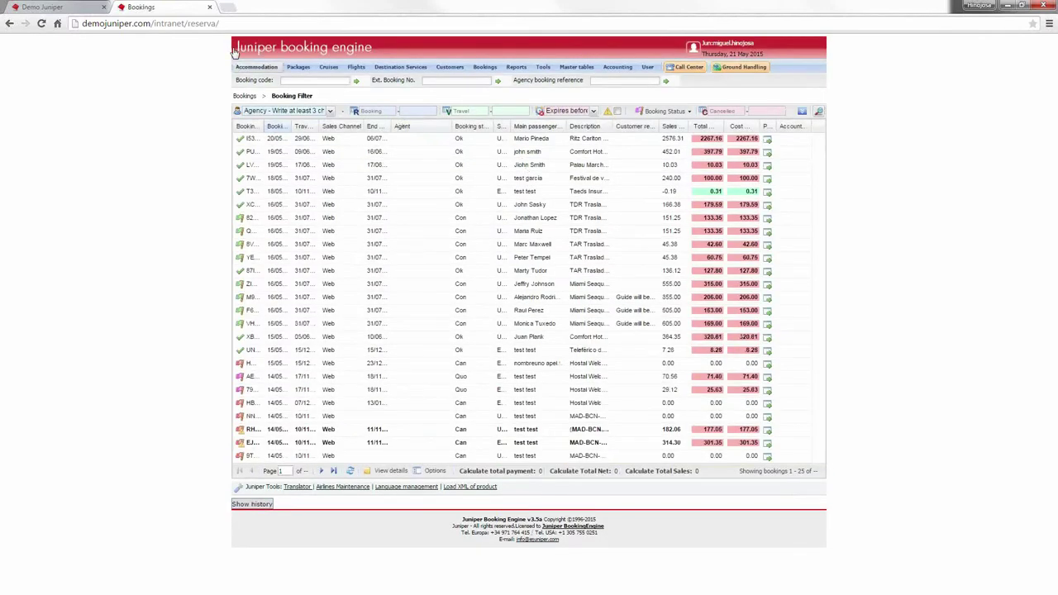
Step: Open Accommodation > New, then Accommodation > Unique Hotel > Blocking Maintenance
mouse_move(256, 66)
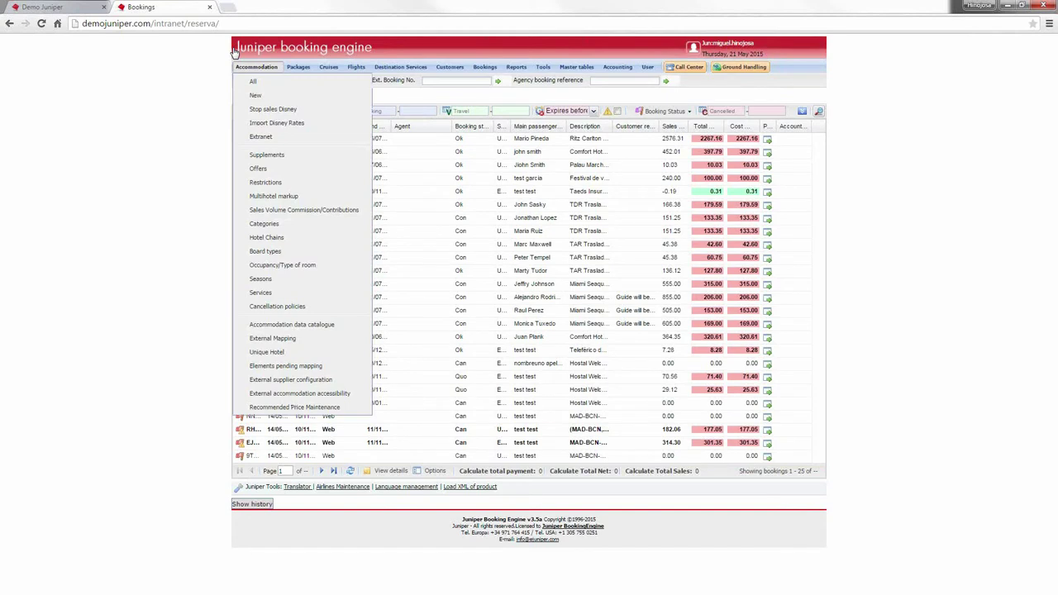
left_click(255, 96)
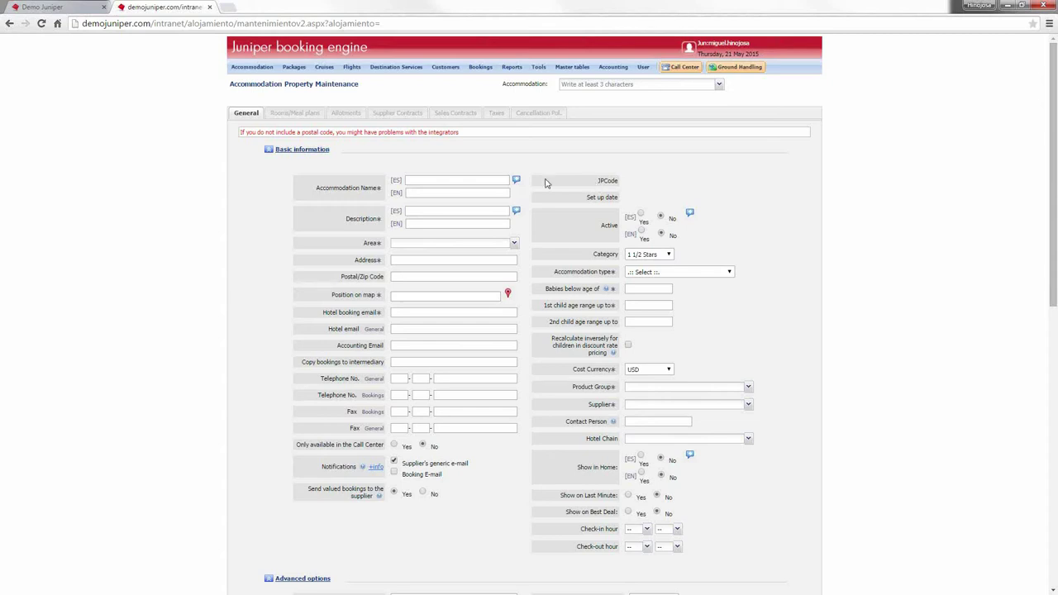
left_click(250, 68)
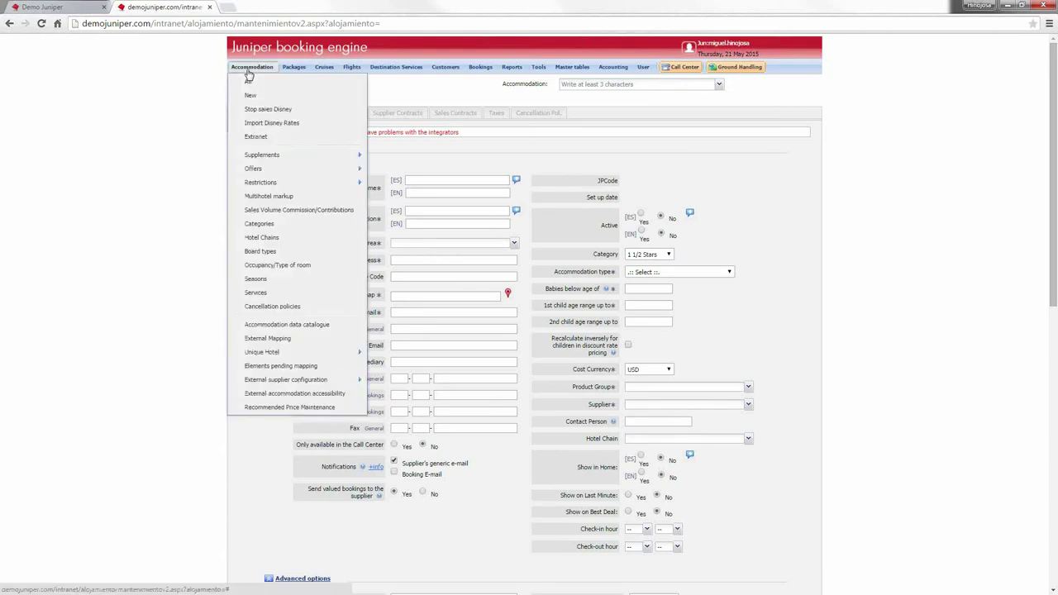
mouse_move(288, 356)
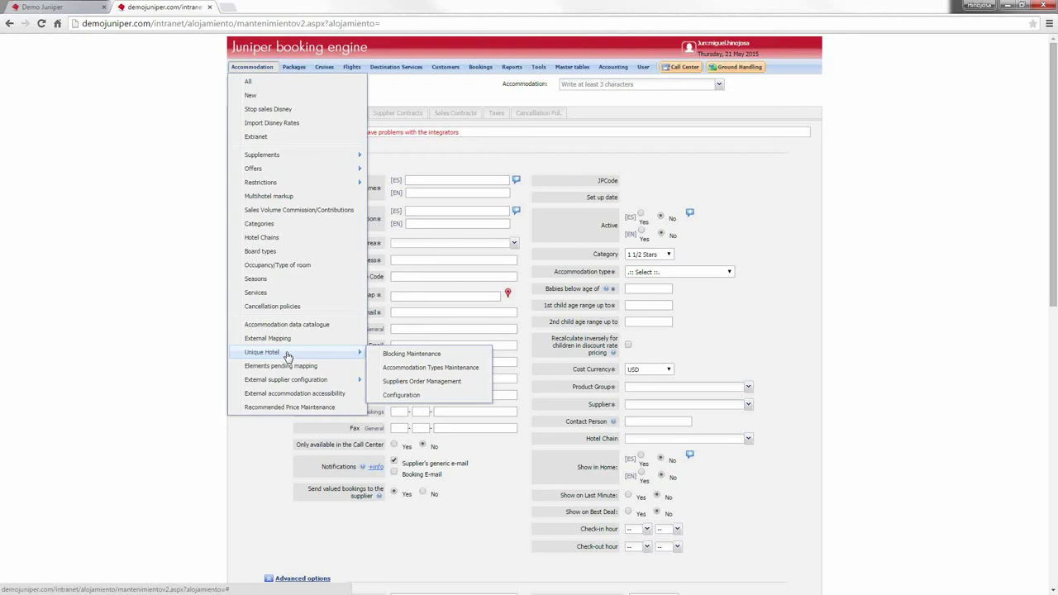
left_click(412, 354)
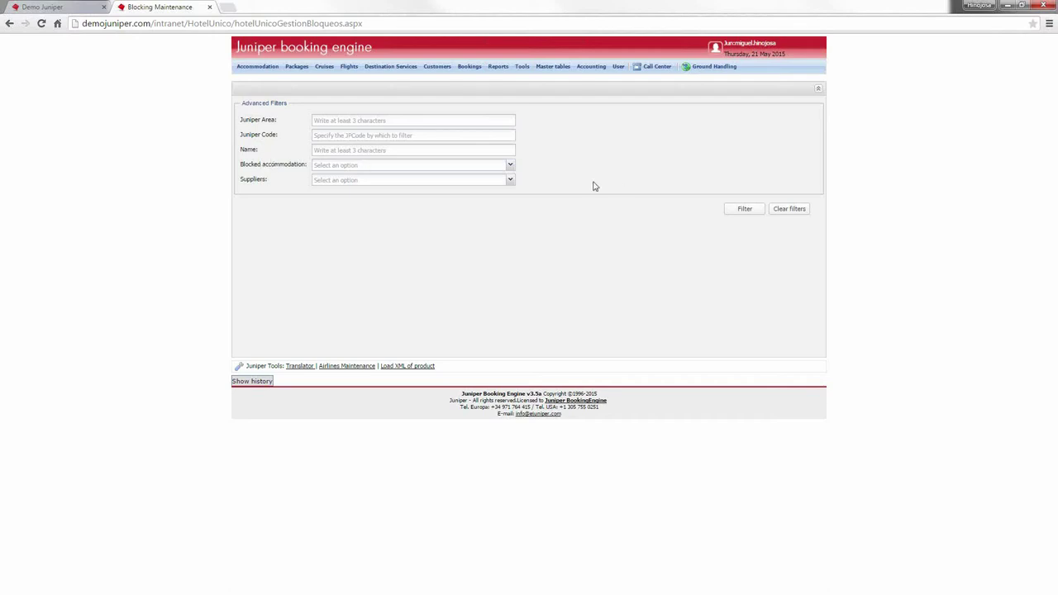
Step: Check the Blocked accommodation and Suppliers filters, then filter Juniper Area by Palma de Mallorca
left_click(520, 169)
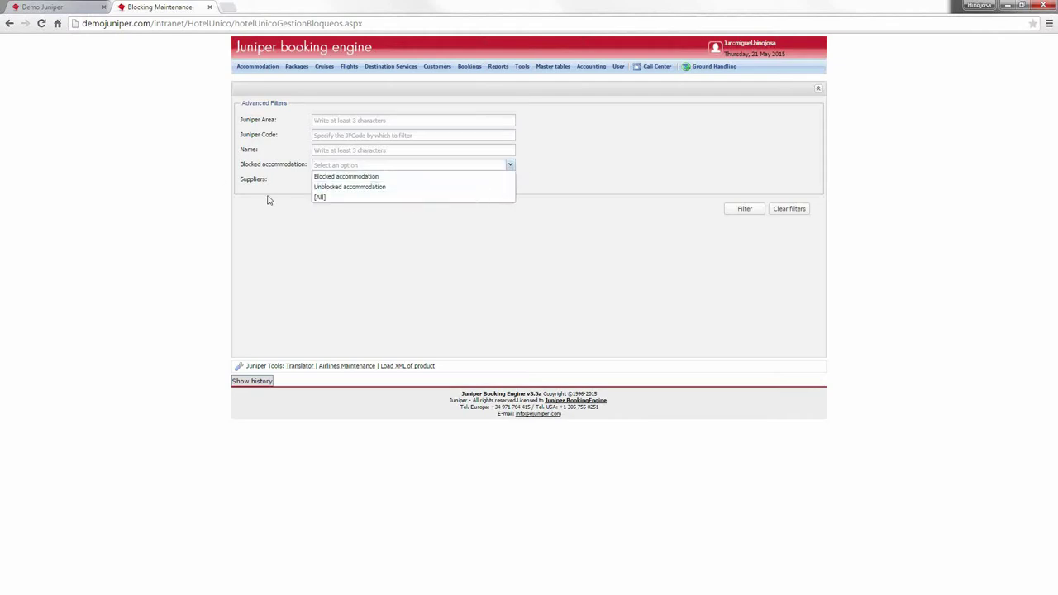
left_click(268, 199)
left_click(513, 180)
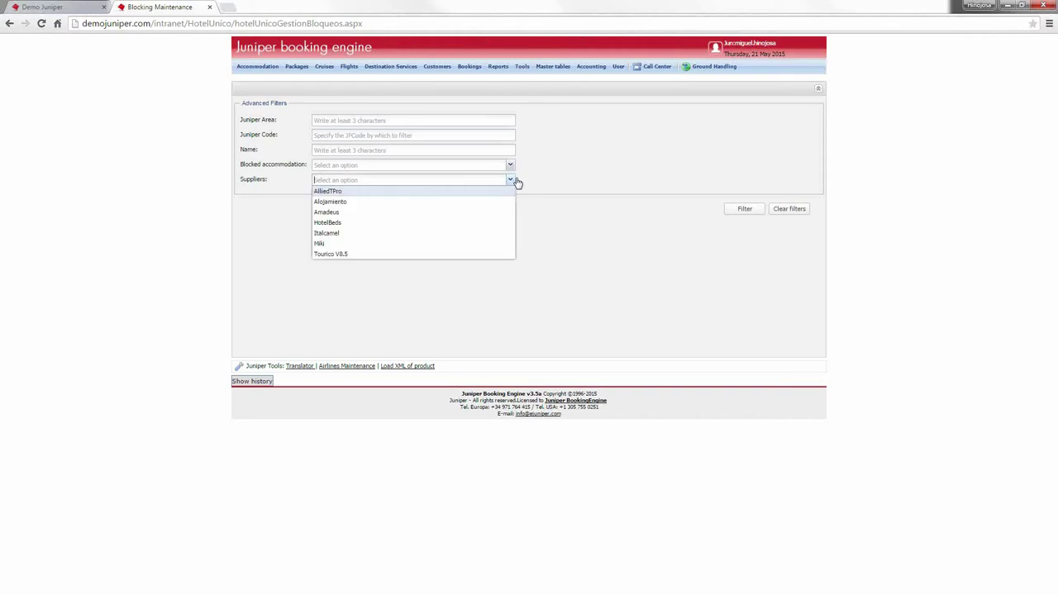
left_click(225, 260)
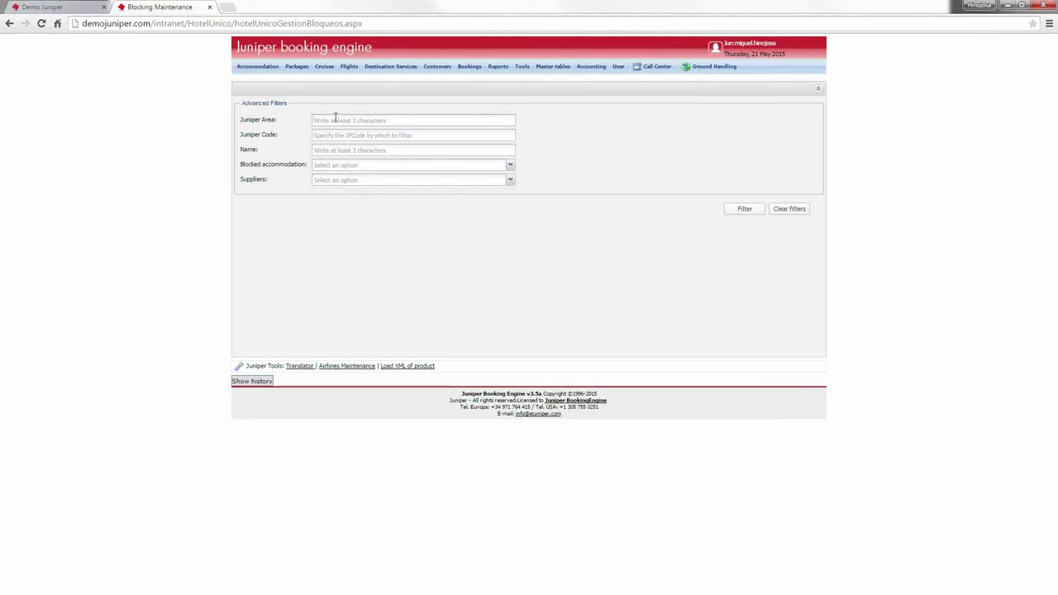
type("Palma de")
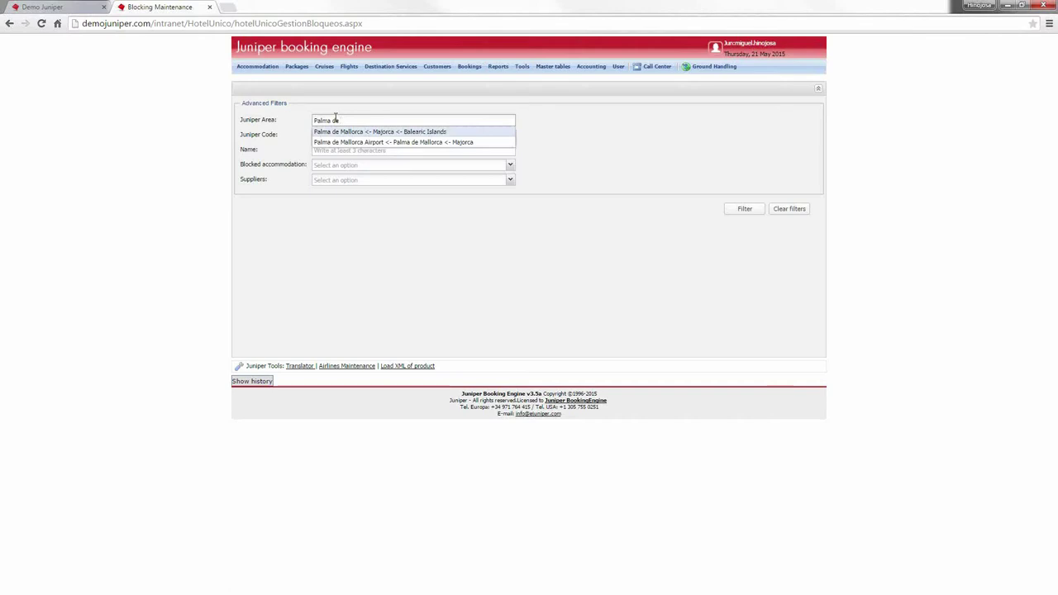
left_click(348, 132)
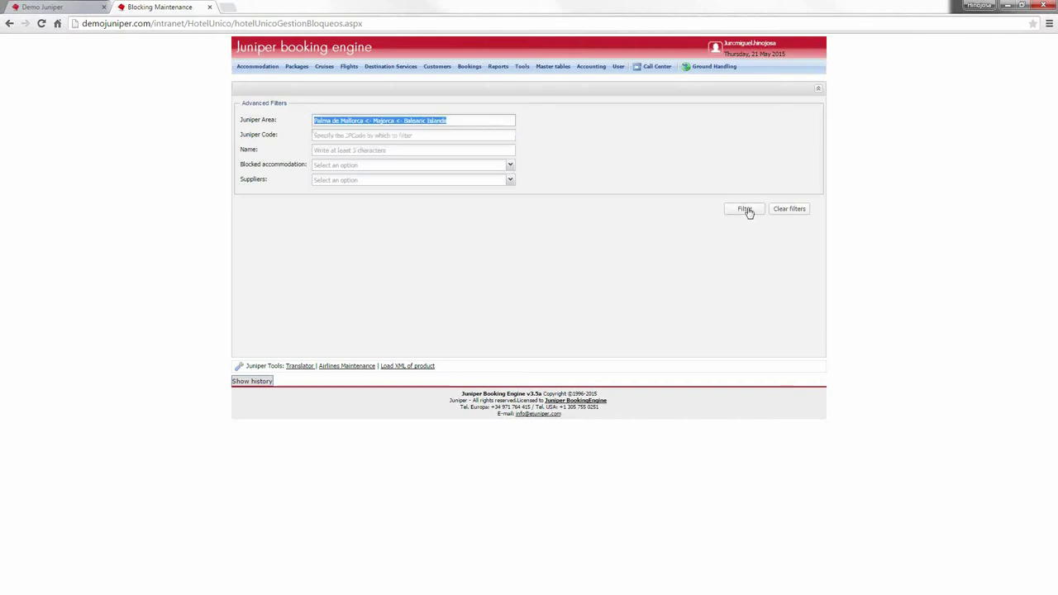
left_click(745, 210)
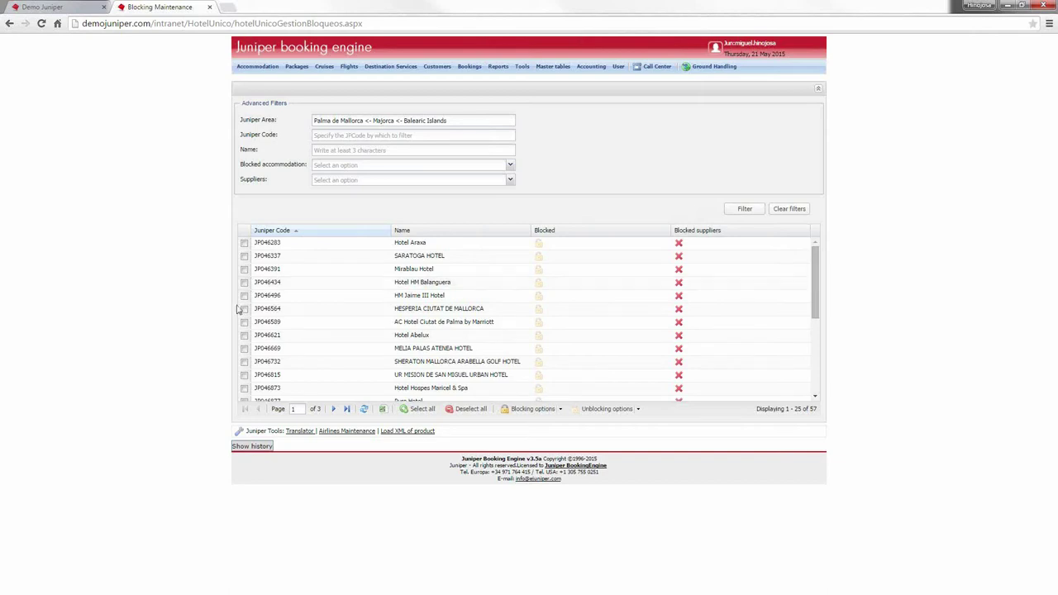
Step: Block HM Jaime III Hotel as unique accommodation and save
left_click(245, 297)
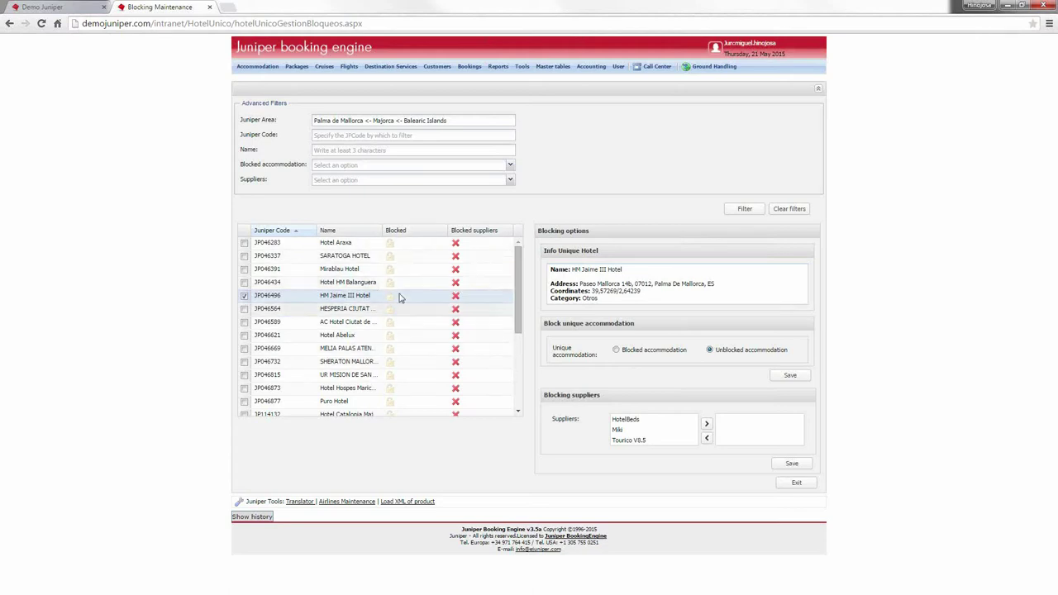
left_click(616, 350)
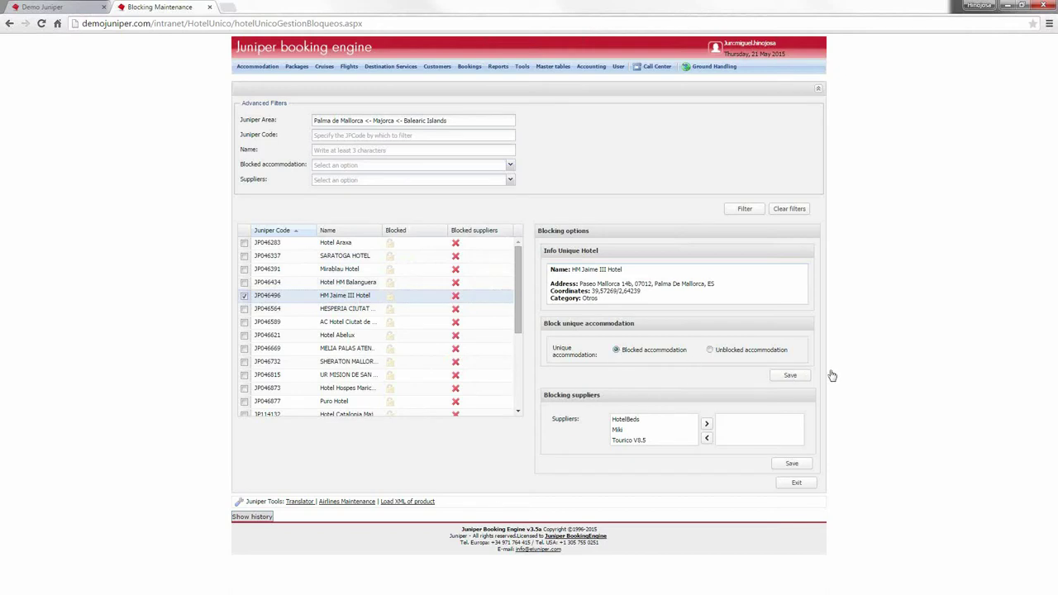
left_click(786, 379)
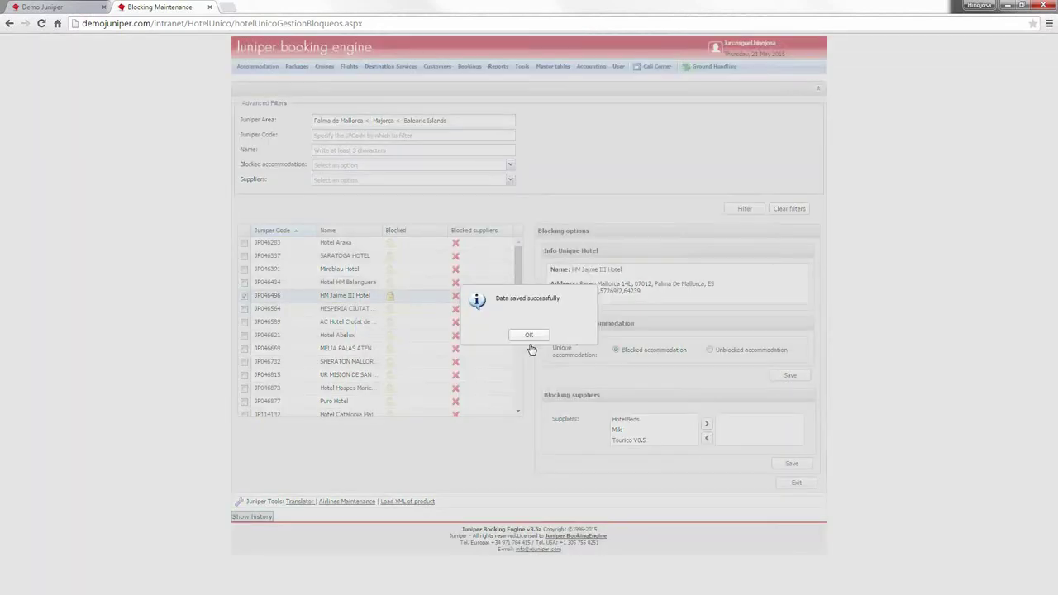
left_click(532, 336)
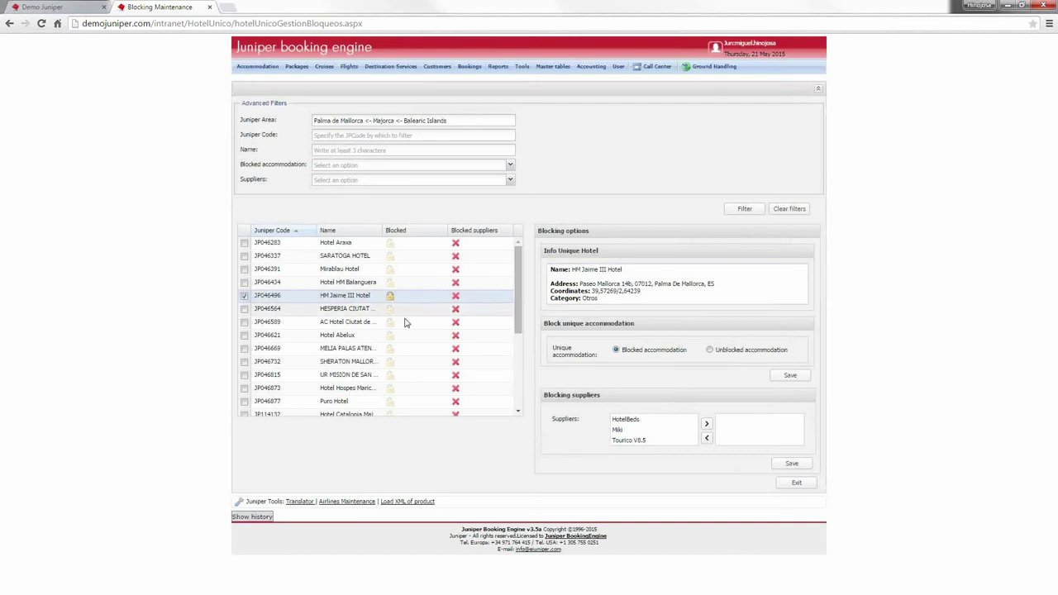
Step: Set HM Jaime III Hotel back to Unblocked accommodation and save
left_click(741, 350)
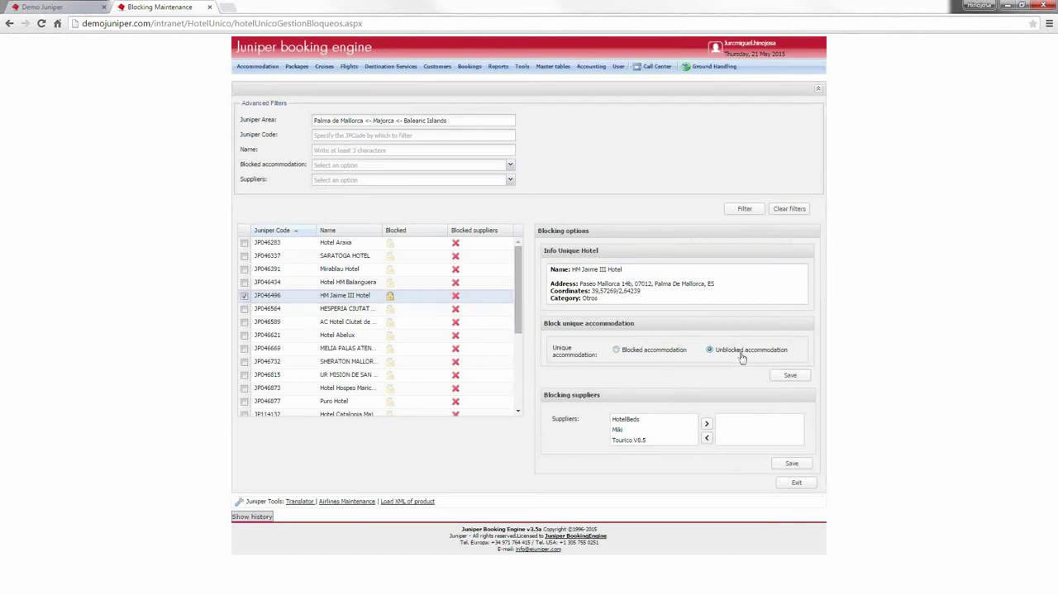
left_click(791, 376)
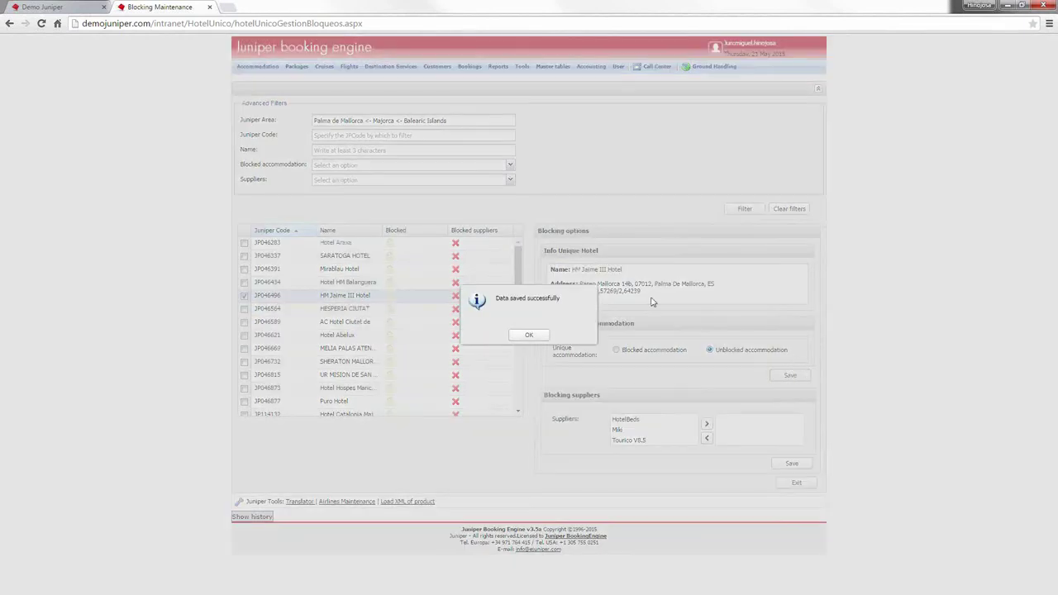
left_click(530, 335)
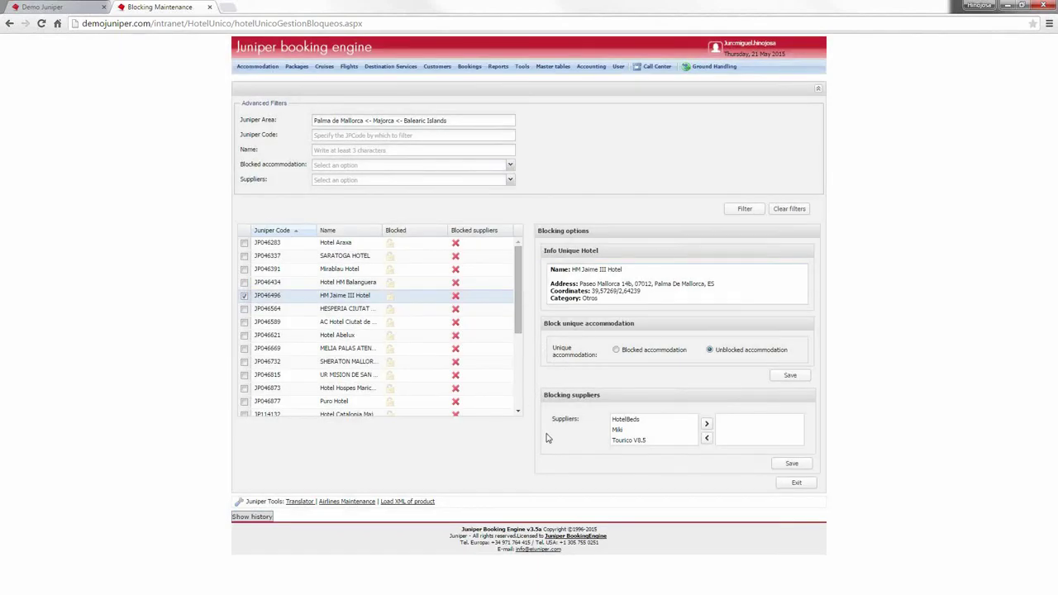
mouse_move(636, 451)
Step: Move Miki and Tourico V8.5 into HM Jaime III's blocked suppliers and save
double_click(671, 430)
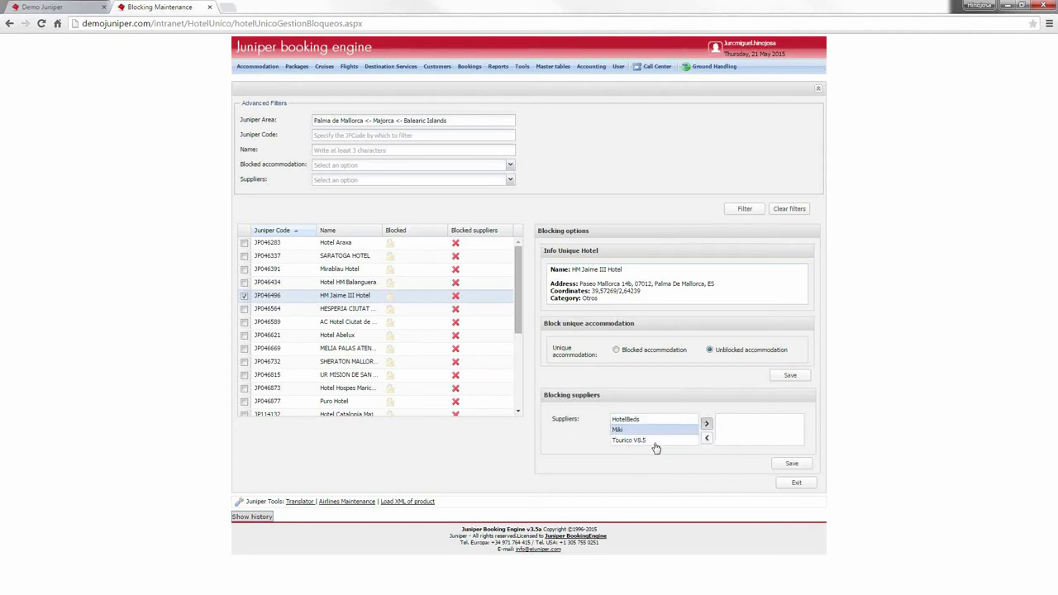
left_click(657, 433)
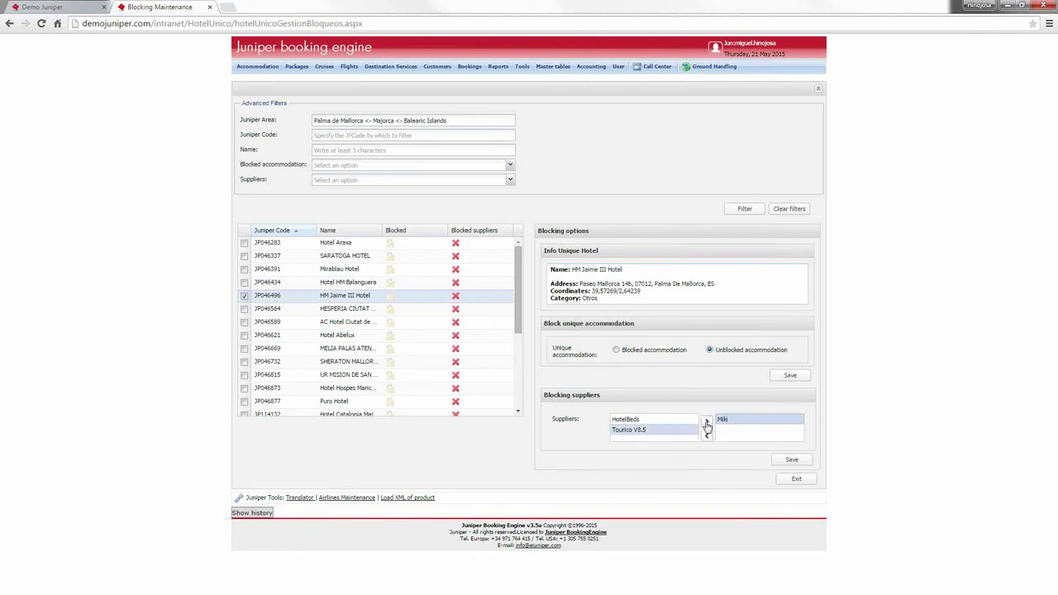
left_click(707, 424)
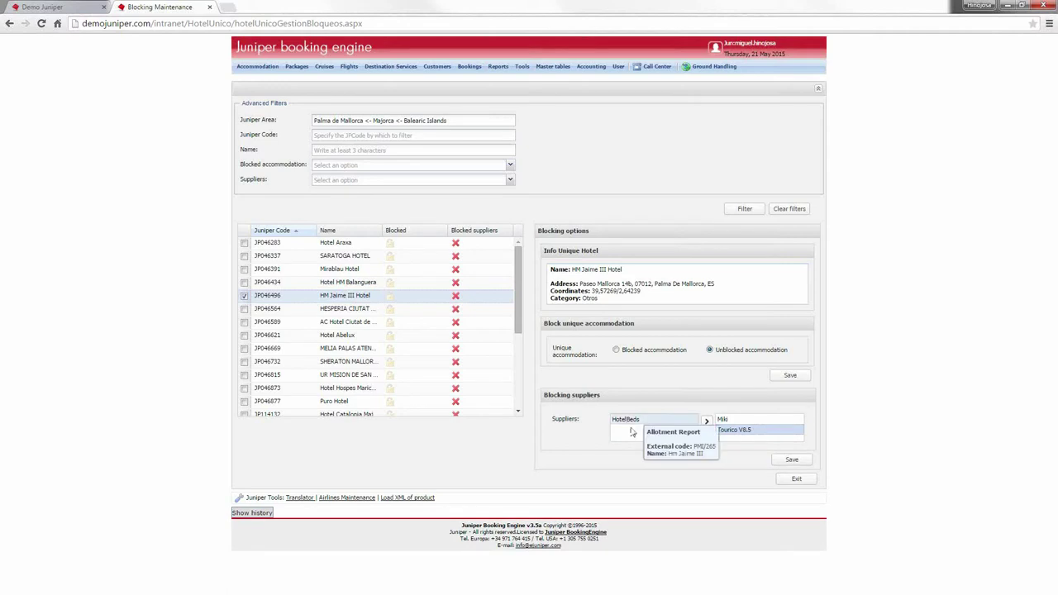
left_click(786, 466)
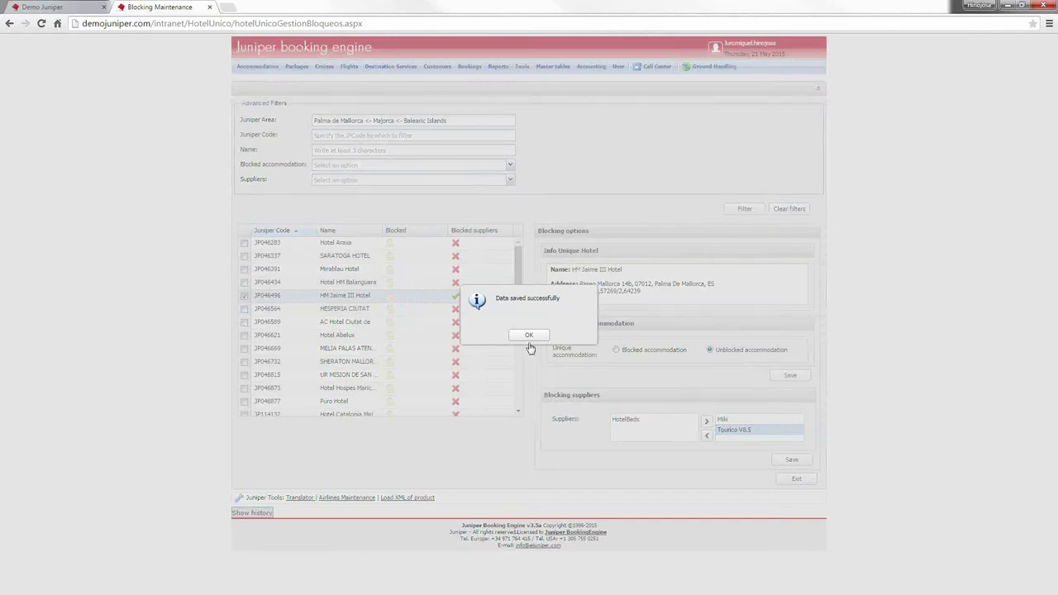
left_click(539, 335)
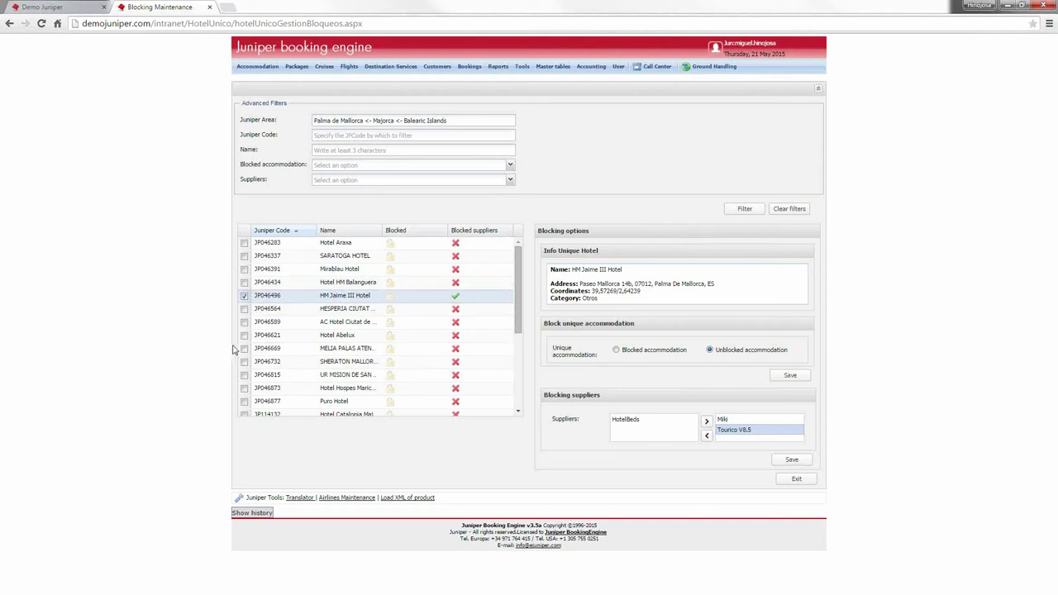
Step: Tick Hotel Abelux, MELIA PALAS ATENEA HOTEL and SHERATON MALLORCA ARABELLA GOLF HOTEL in the grid
left_click(245, 310)
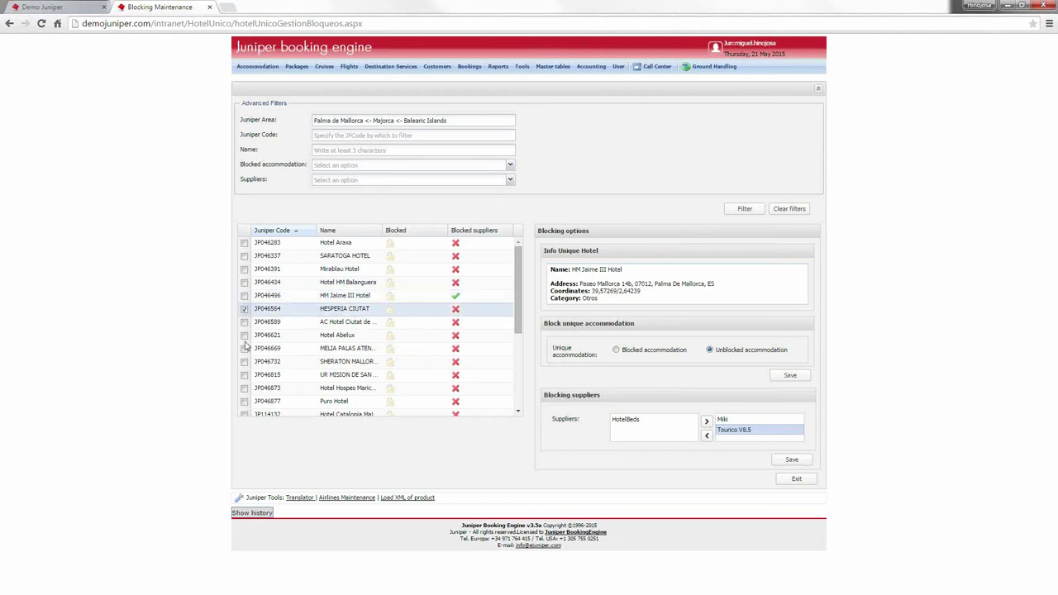
left_click(245, 342)
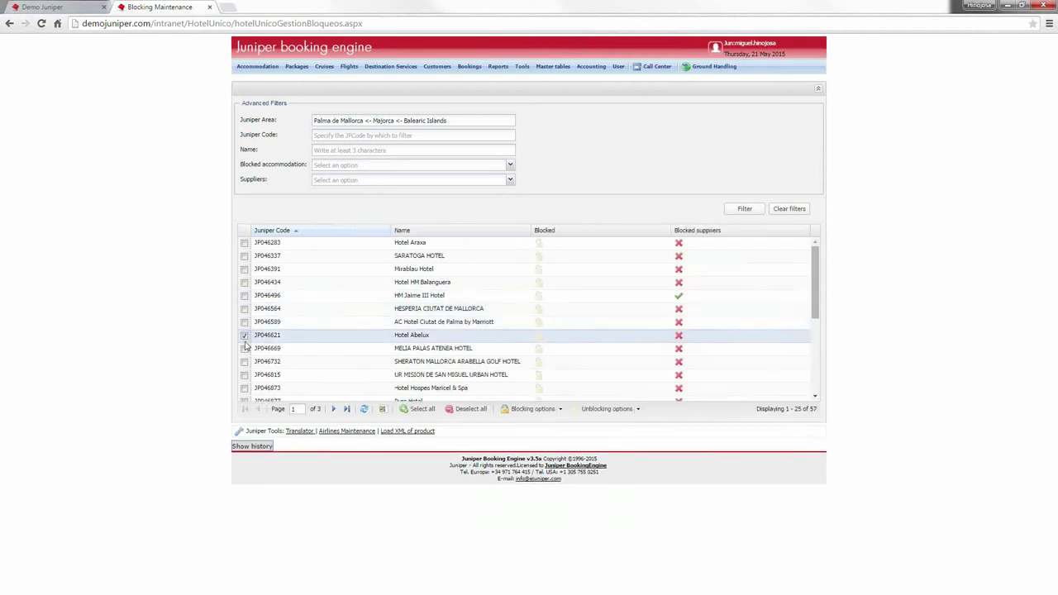
left_click(245, 348)
left_click(245, 362)
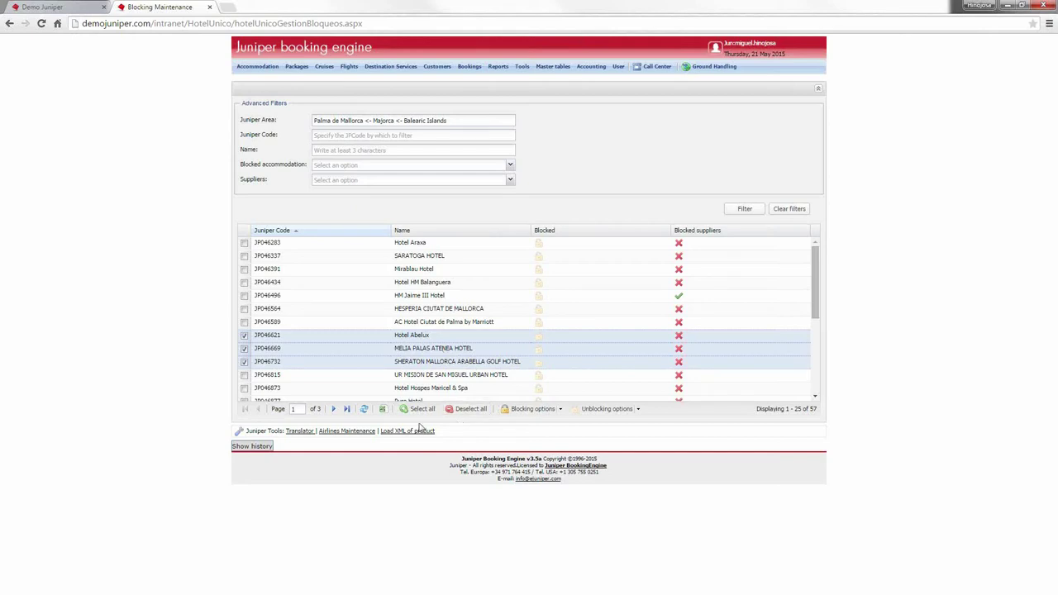
Step: Review the bulk Blocking options and Unblocking options dropdowns
left_click(559, 410)
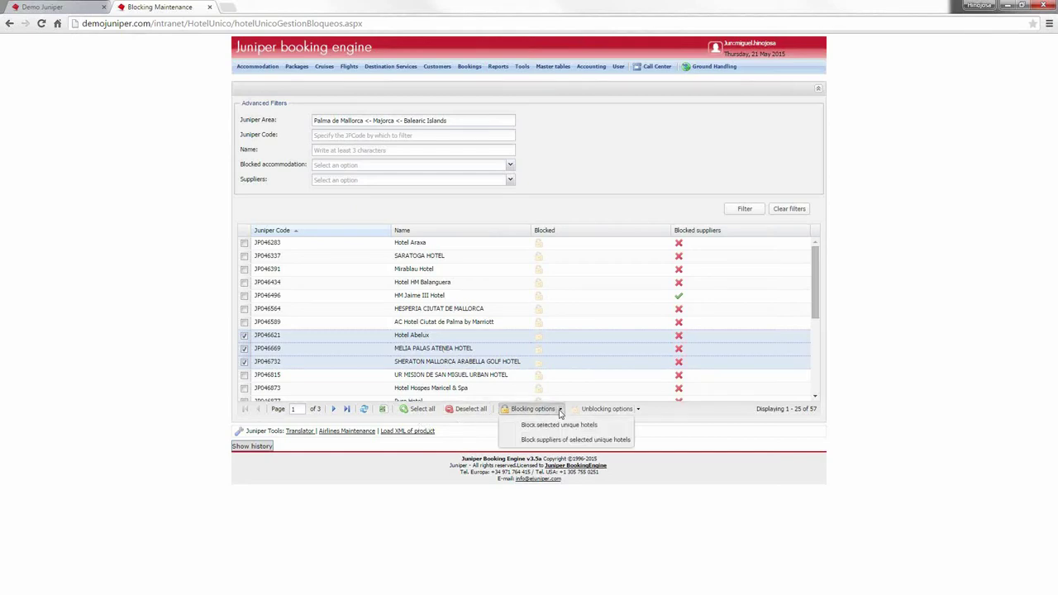
left_click(633, 410)
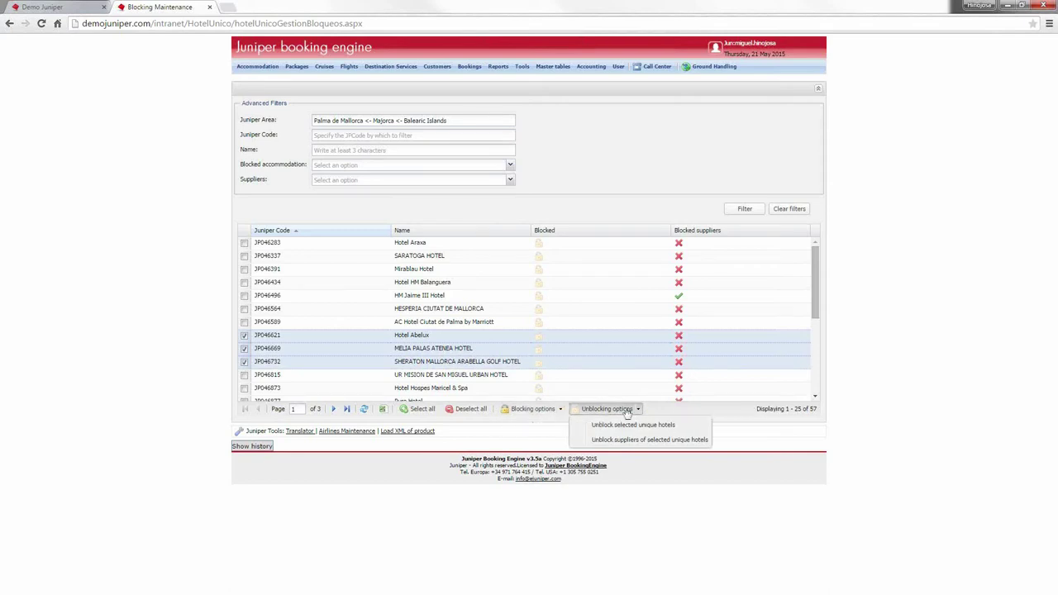
left_click(808, 446)
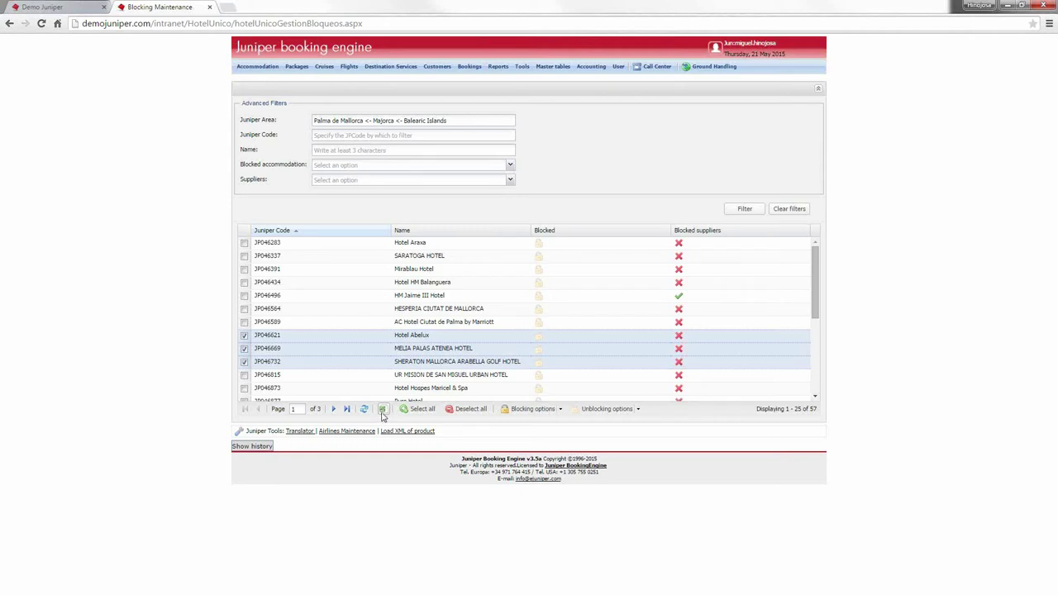
left_click(262, 67)
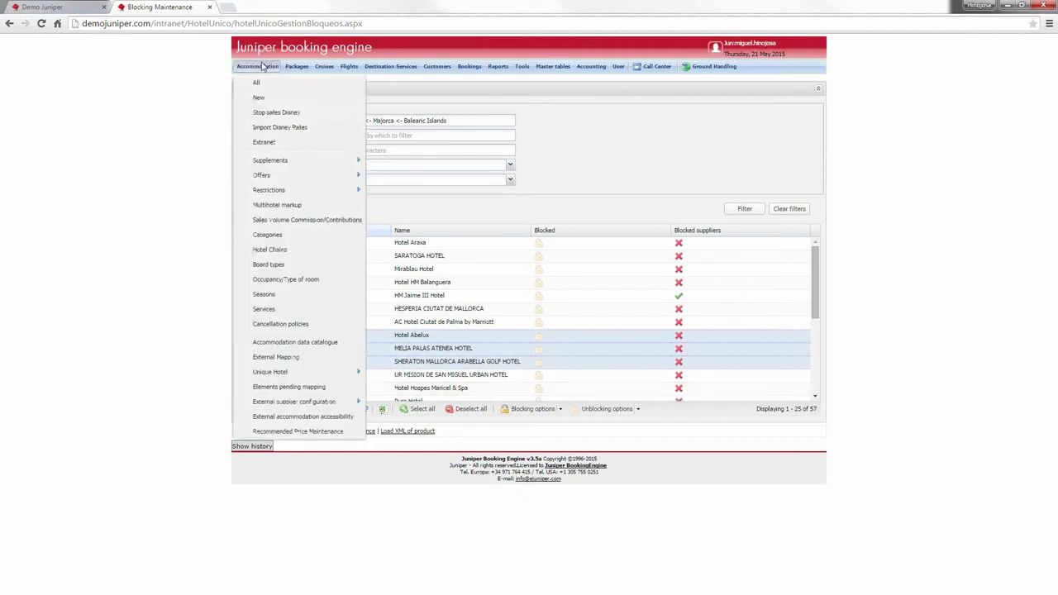
Step: Open Unique Hotel Accommodation Types Maintenance and list the types Apartment, Family, General, Luxury, Playa
mouse_move(319, 373)
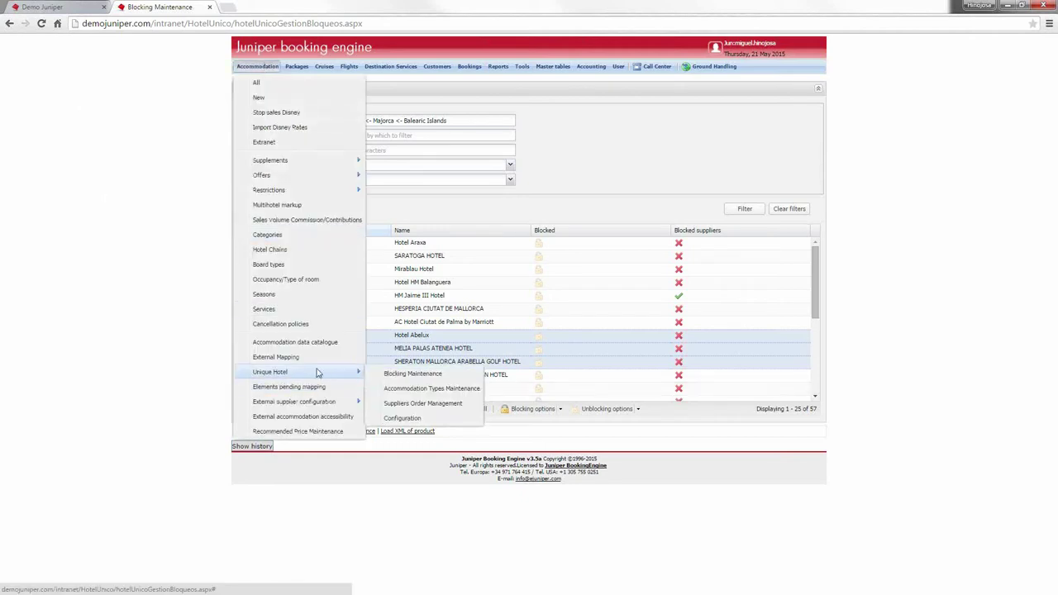
left_click(418, 395)
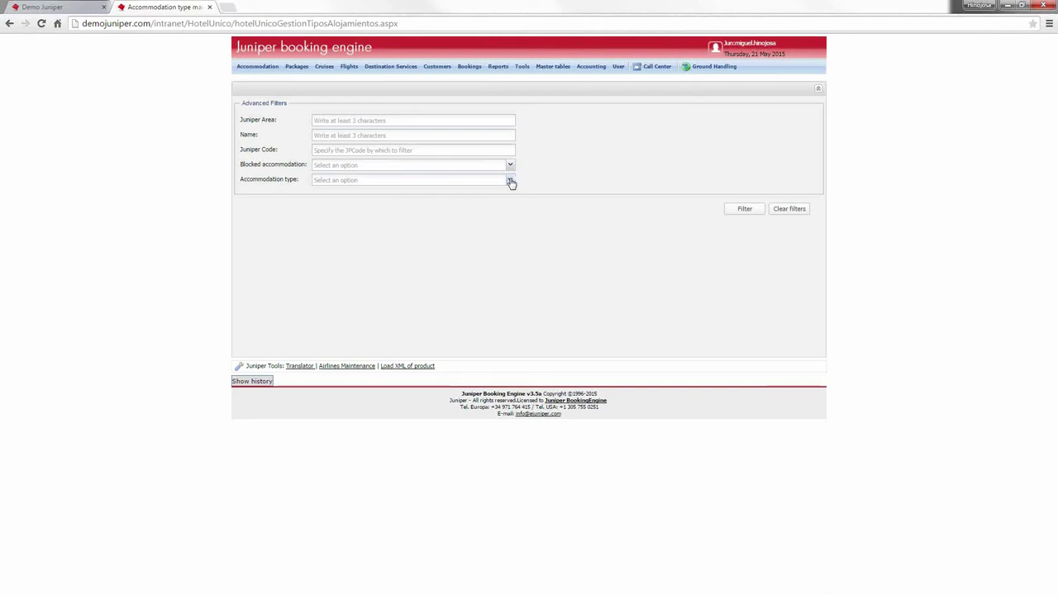
left_click(510, 181)
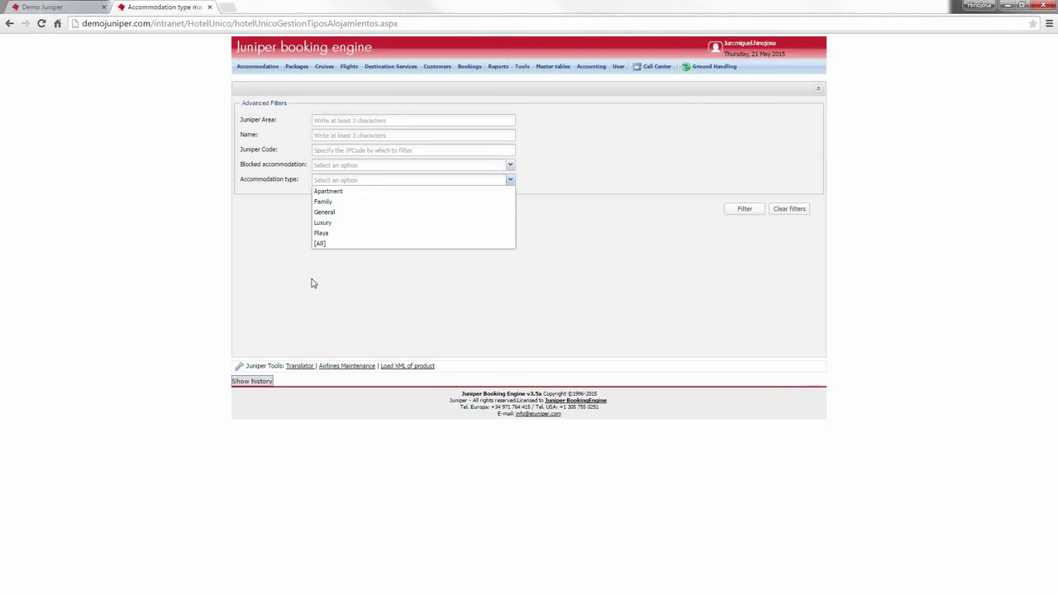
left_click(258, 67)
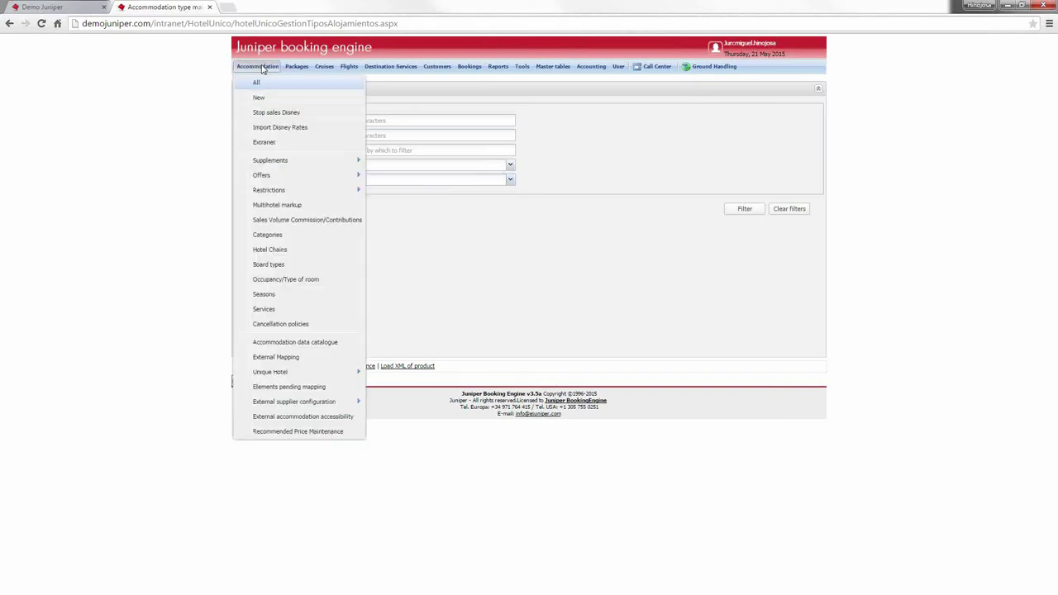
left_click(276, 342)
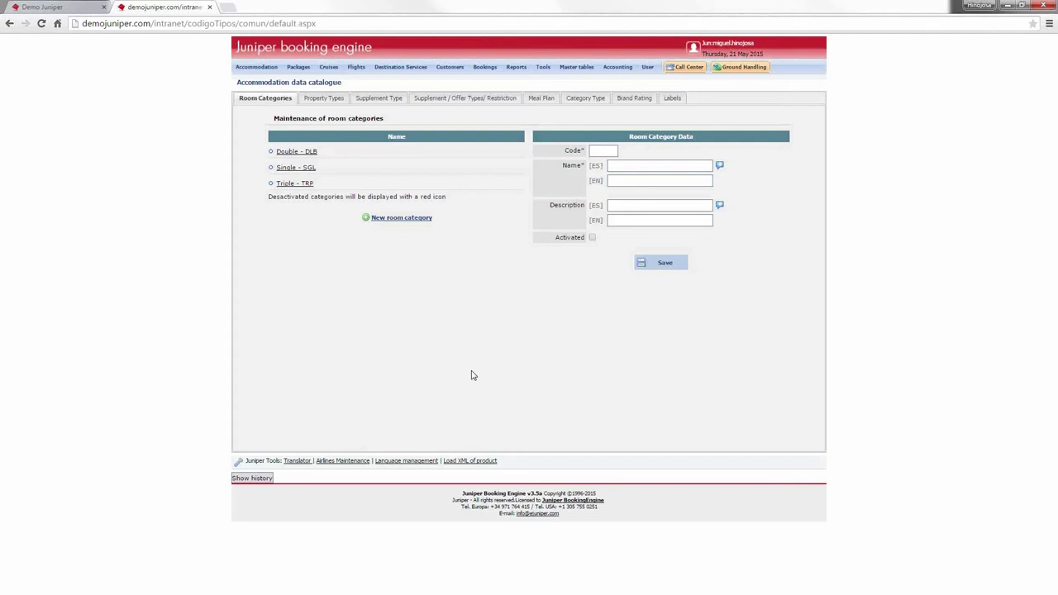
Step: Show the Property Types tab of the Accommodation data catalogue
left_click(335, 99)
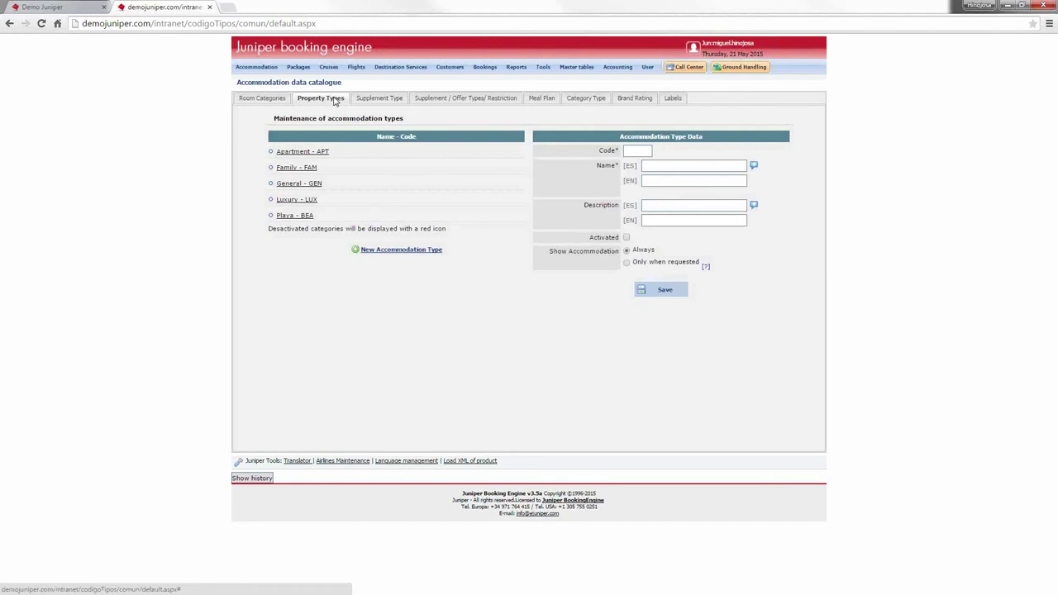
Step: Start a new property type with code TES and Spanish name test
left_click(307, 169)
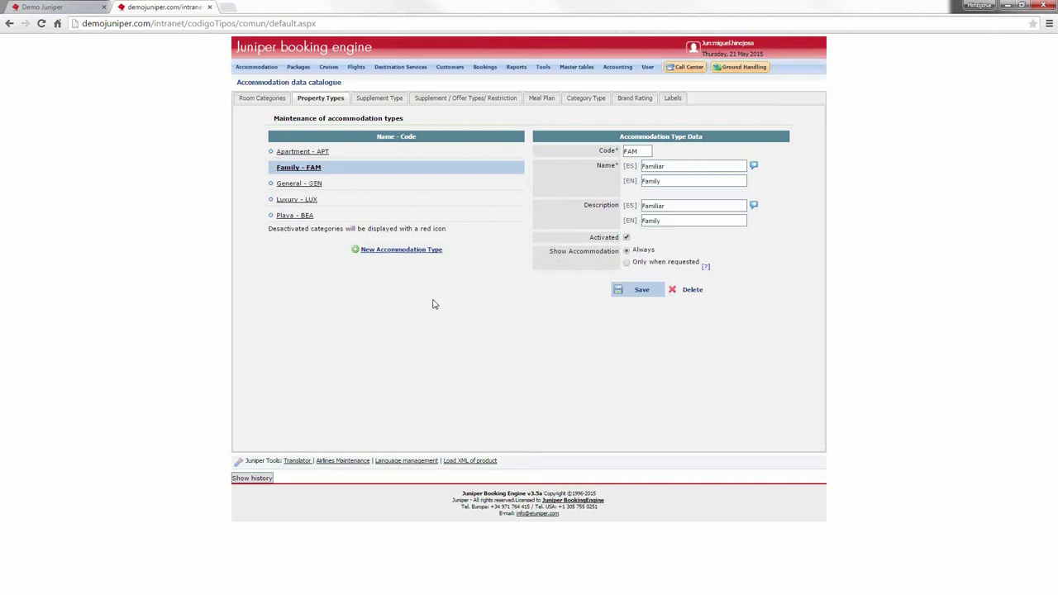
left_click(436, 251)
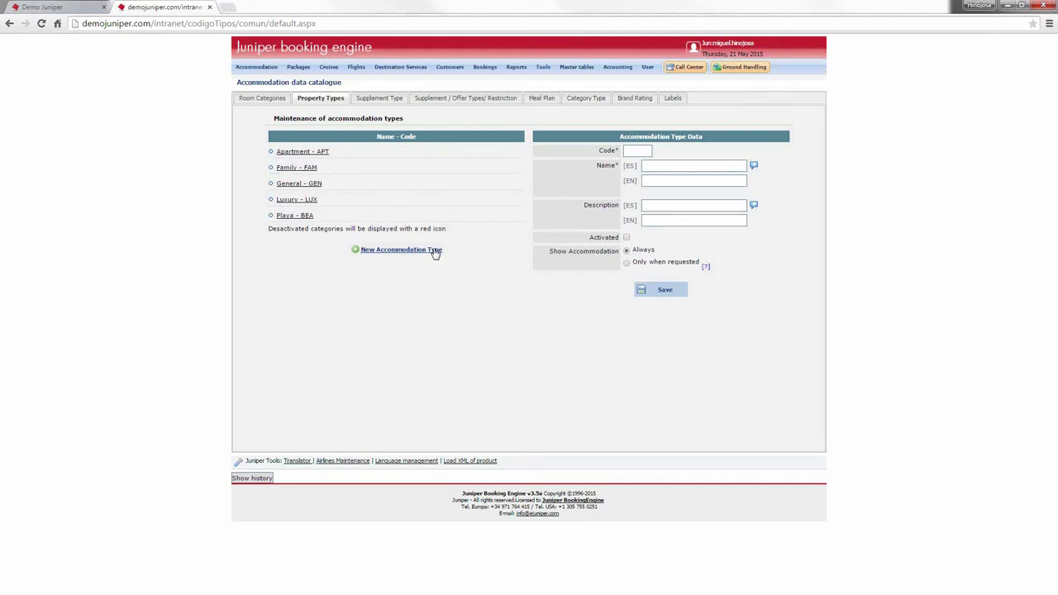
left_click(685, 166)
left_click(636, 149)
type("TES")
key("Tab")
type("t")
key("Down")
key("Return")
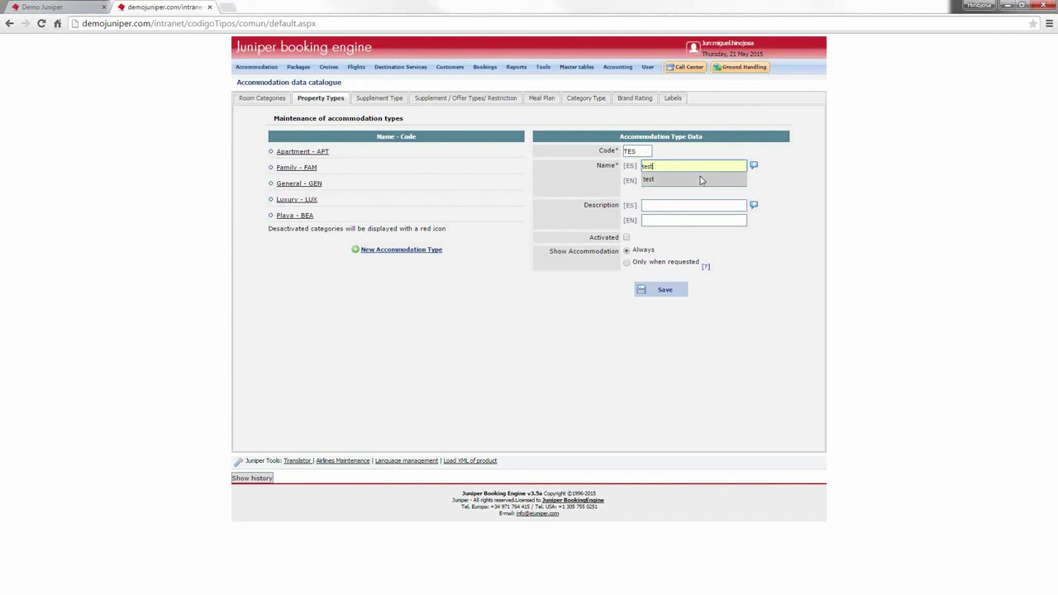
Step: Fill the Spanish and English descriptions with 'test', save, then mark it Activated and save
left_click(685, 208)
type("t")
key("Down")
key("Return")
left_click(679, 220)
type("test")
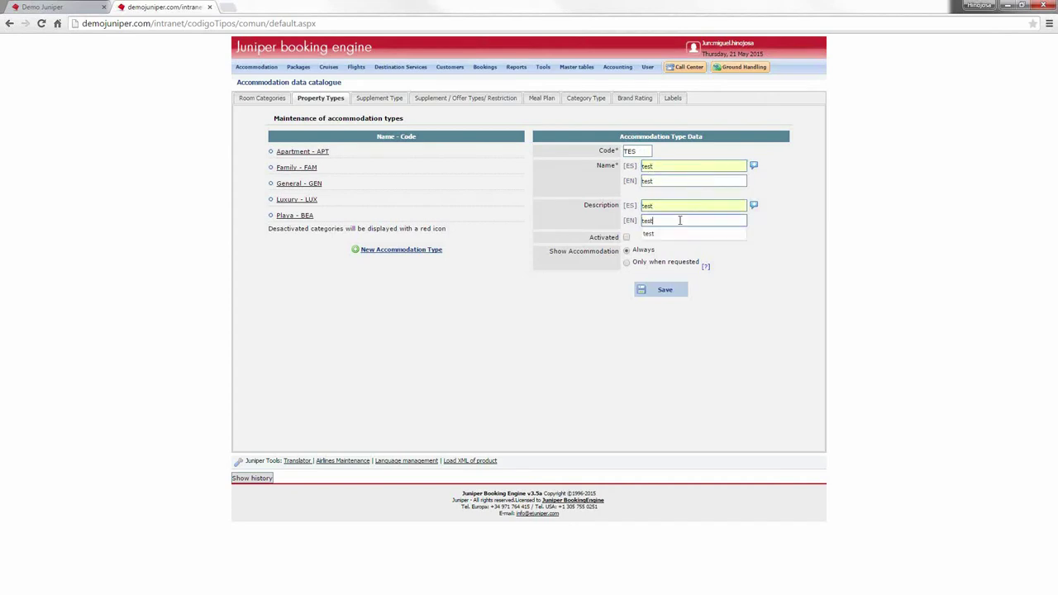
left_click(653, 290)
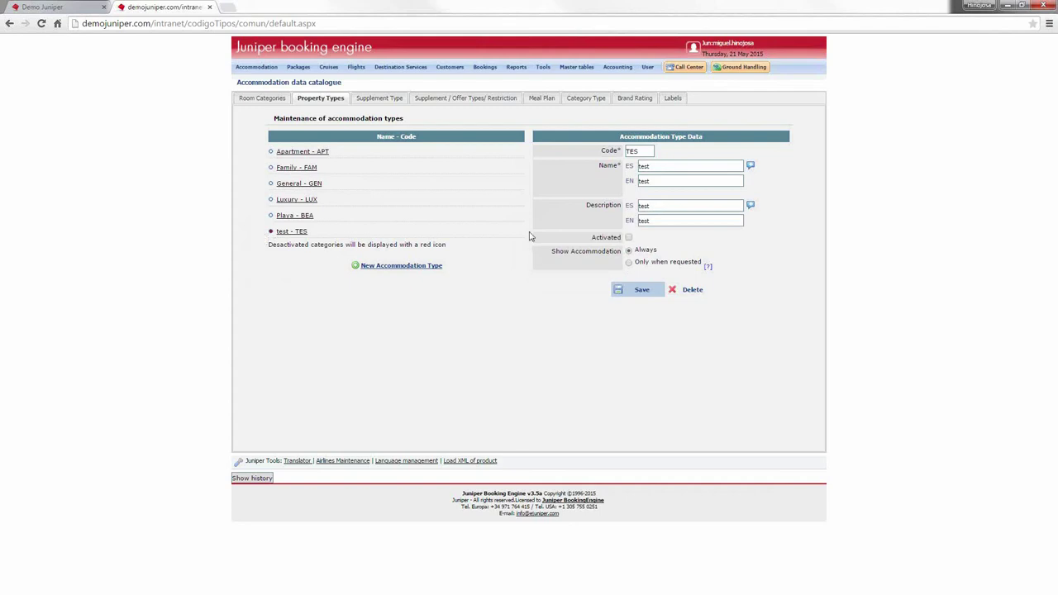
left_click(629, 237)
left_click(645, 290)
Step: Open Unique Hotel Accommodation Types Maintenance and filter by Juniper Area Palma de Mallorca
left_click(256, 67)
mouse_move(248, 353)
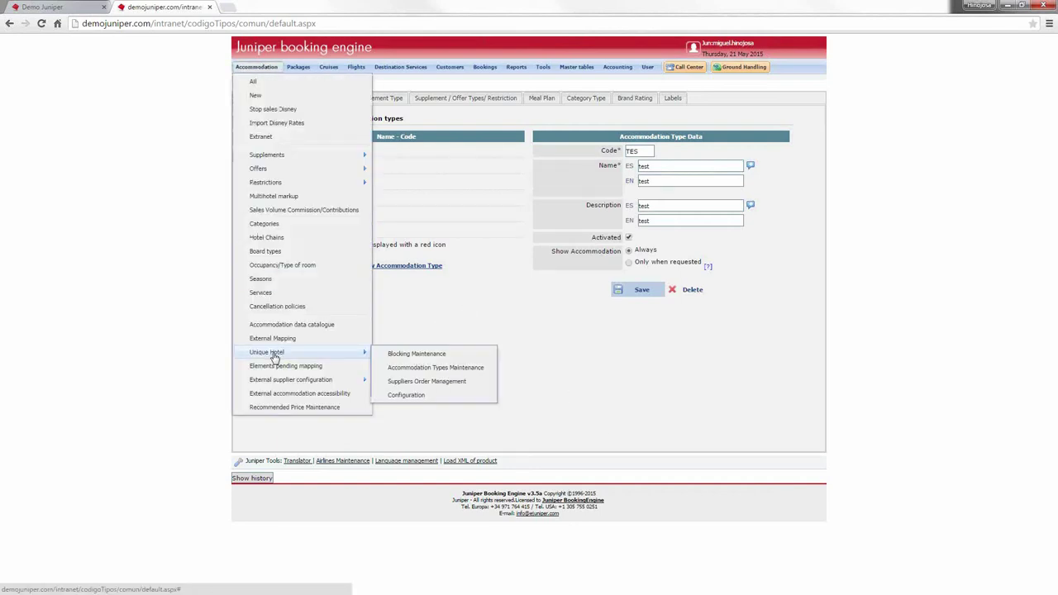
left_click(436, 368)
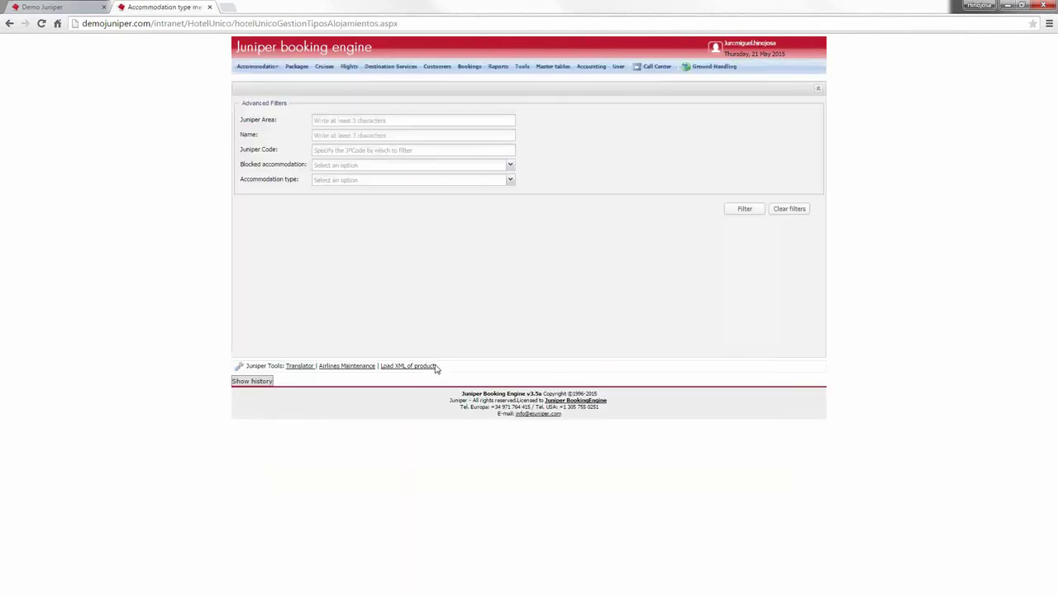
left_click(386, 119)
type("Palma de ma")
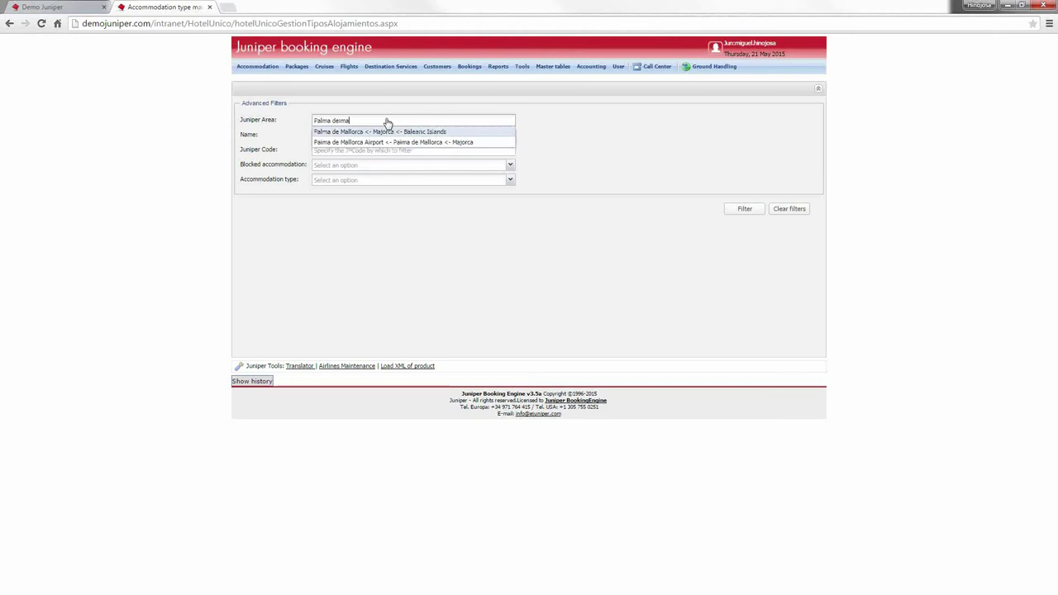
left_click(445, 131)
left_click(744, 212)
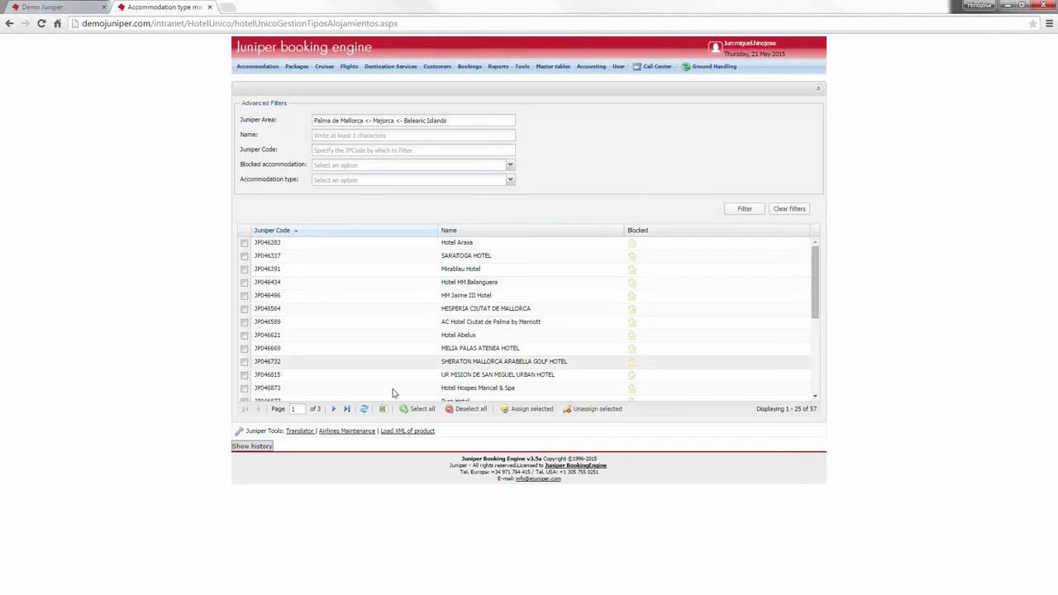
Step: Assign the Luxury accommodation type to HM Jaime III Hotel and save
left_click(243, 296)
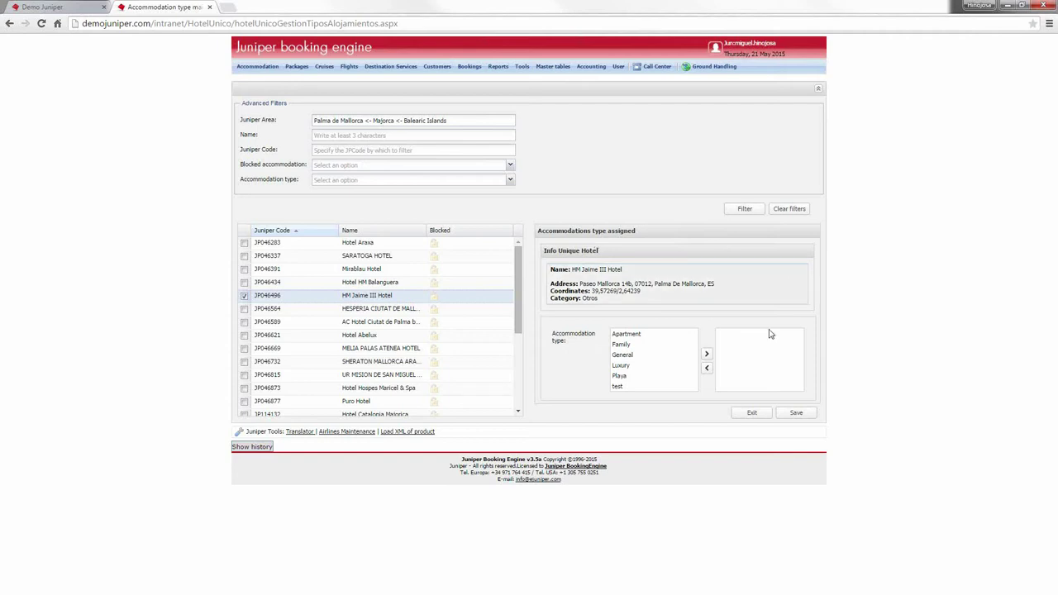
left_click(646, 369)
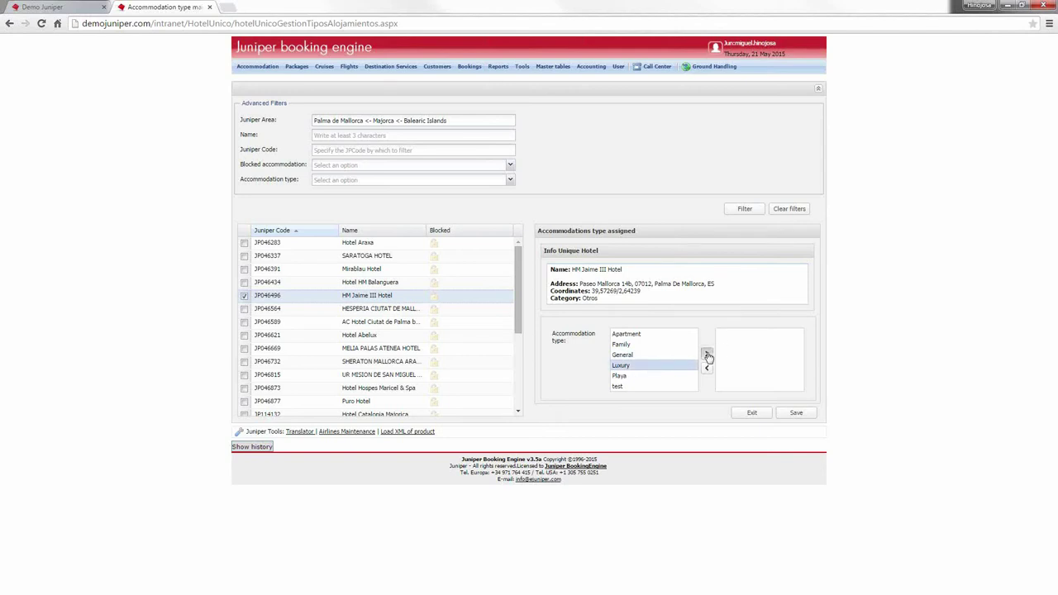
left_click(707, 354)
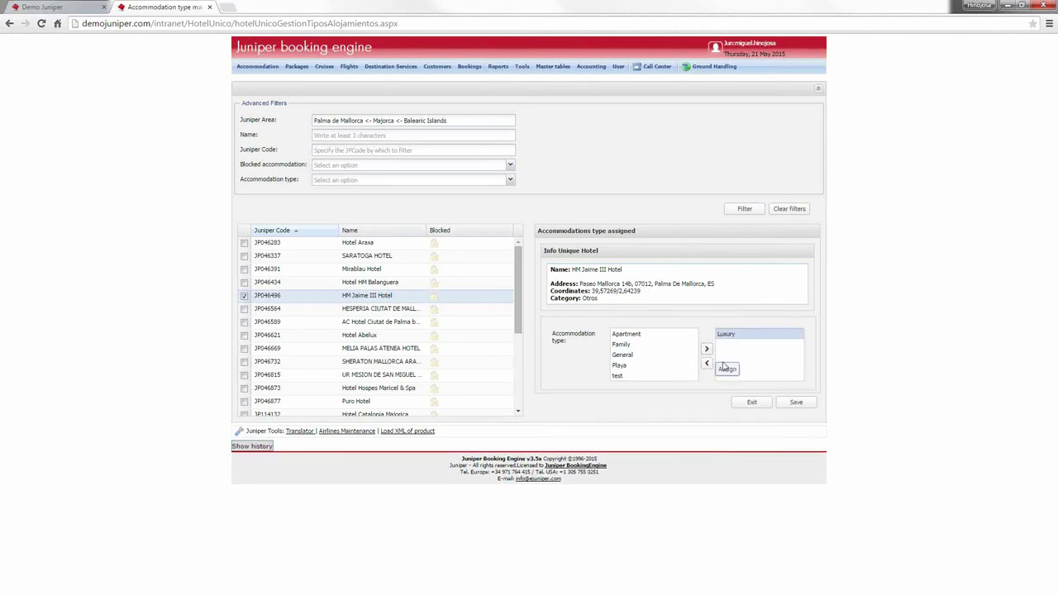
left_click(796, 403)
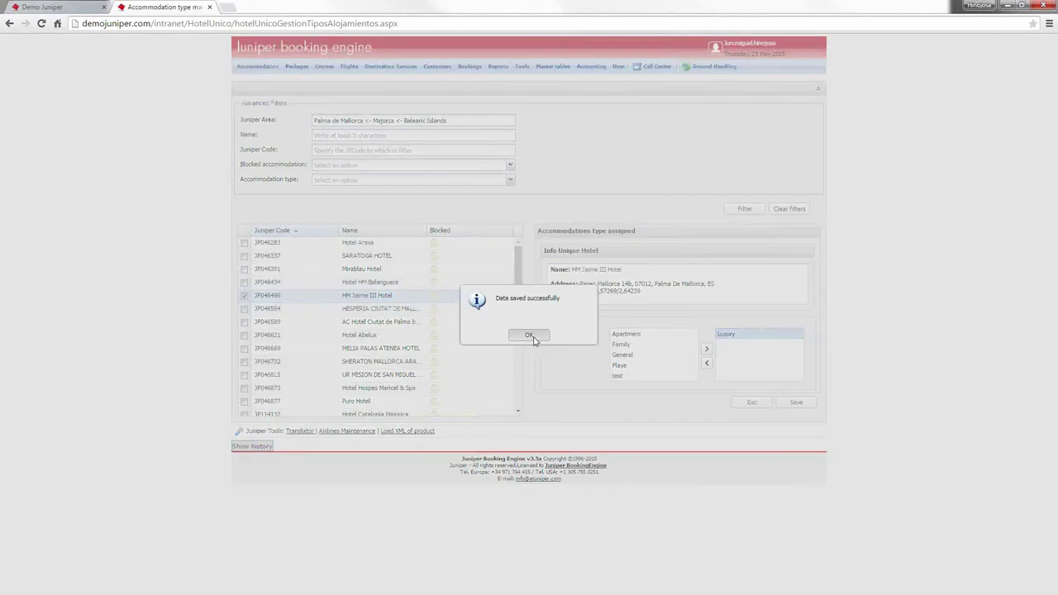
left_click(534, 339)
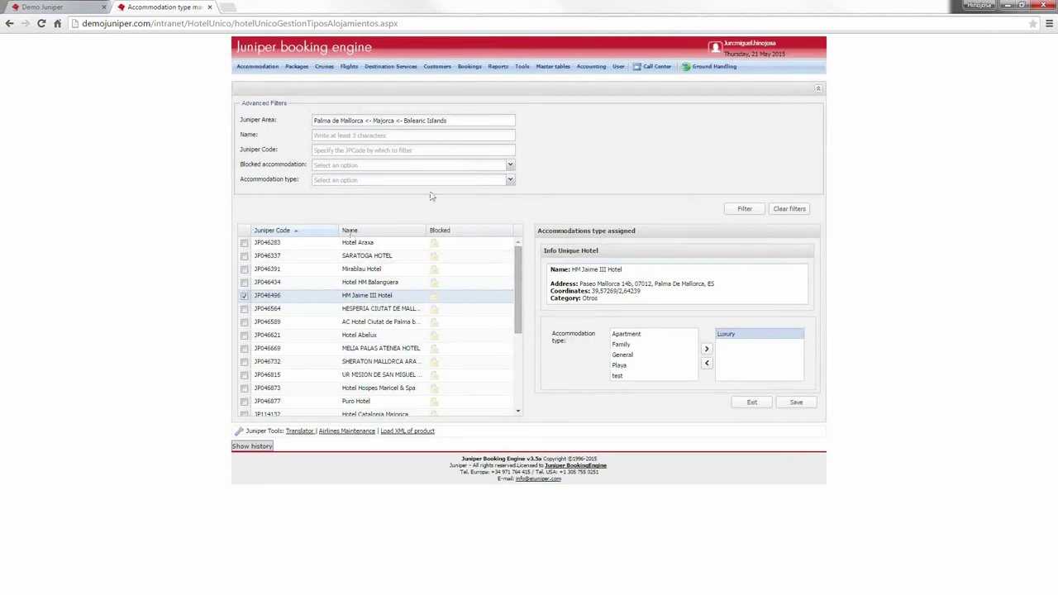
Step: Filter the Palma hotel list to the Luxury accommodation type
left_click(510, 179)
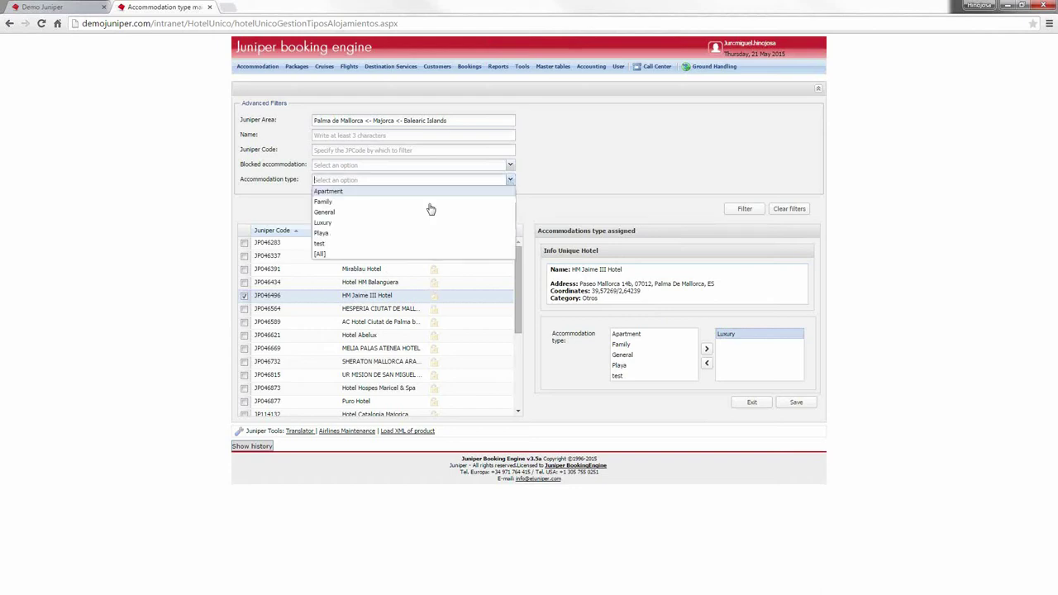
left_click(392, 223)
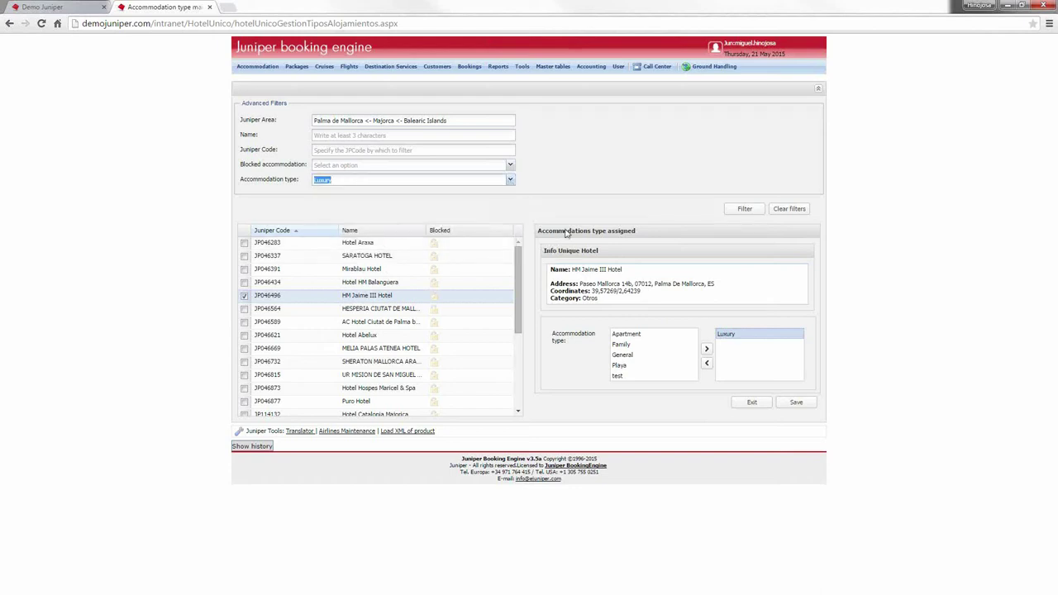
left_click(754, 212)
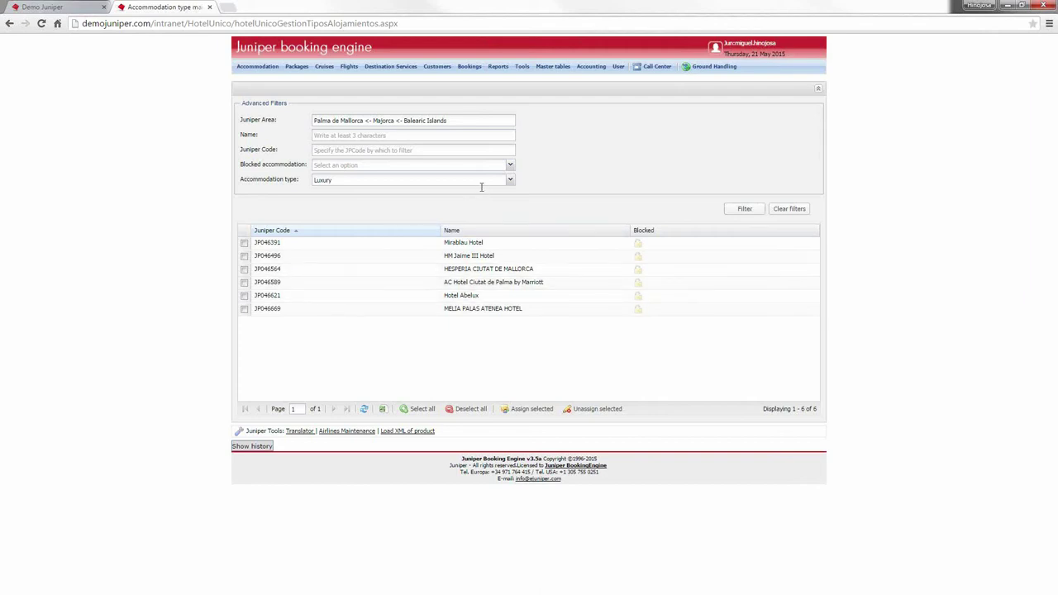
Step: Reset the type filter to [All], then tick Hotel HM Balanguera and HM Jaime III Hotel
left_click(511, 181)
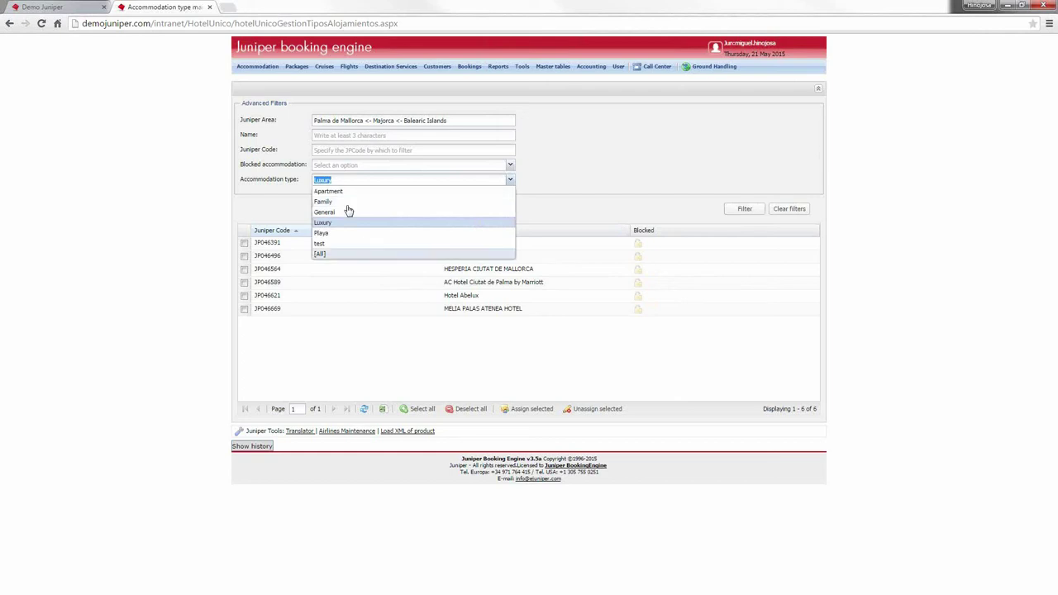
left_click(332, 254)
left_click(756, 212)
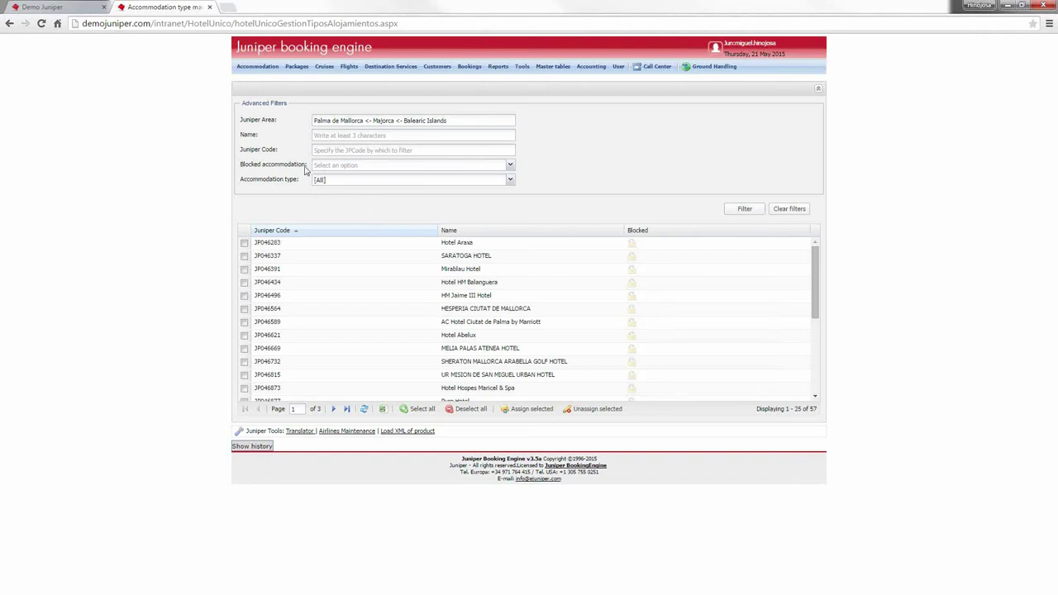
left_click(244, 282)
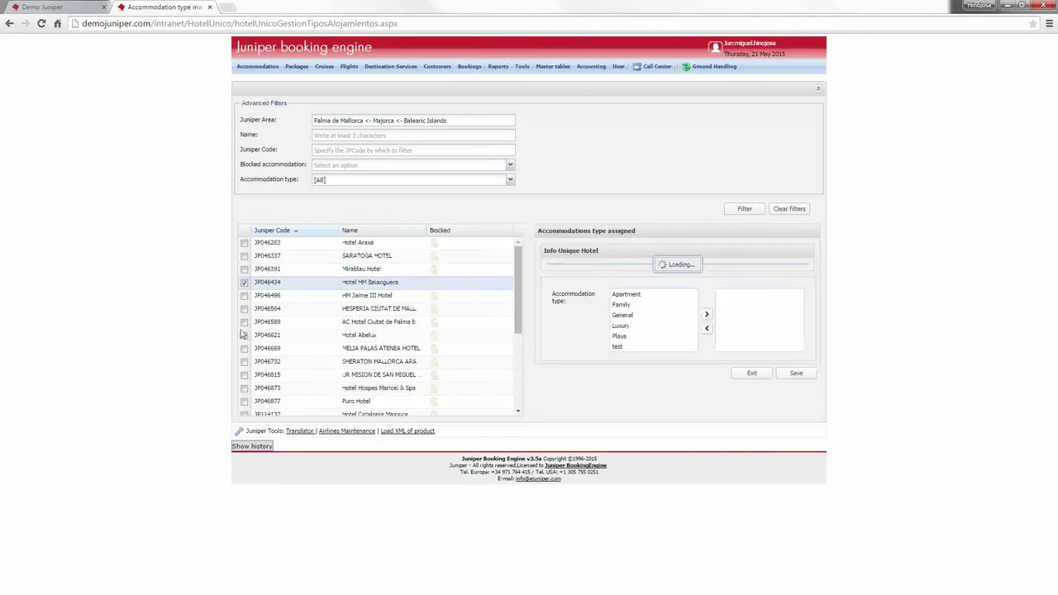
left_click(244, 295)
Step: Also tick HESPERIA CIUTAT DE MALLORCA and bulk-assign Family to all three hotels
left_click(244, 309)
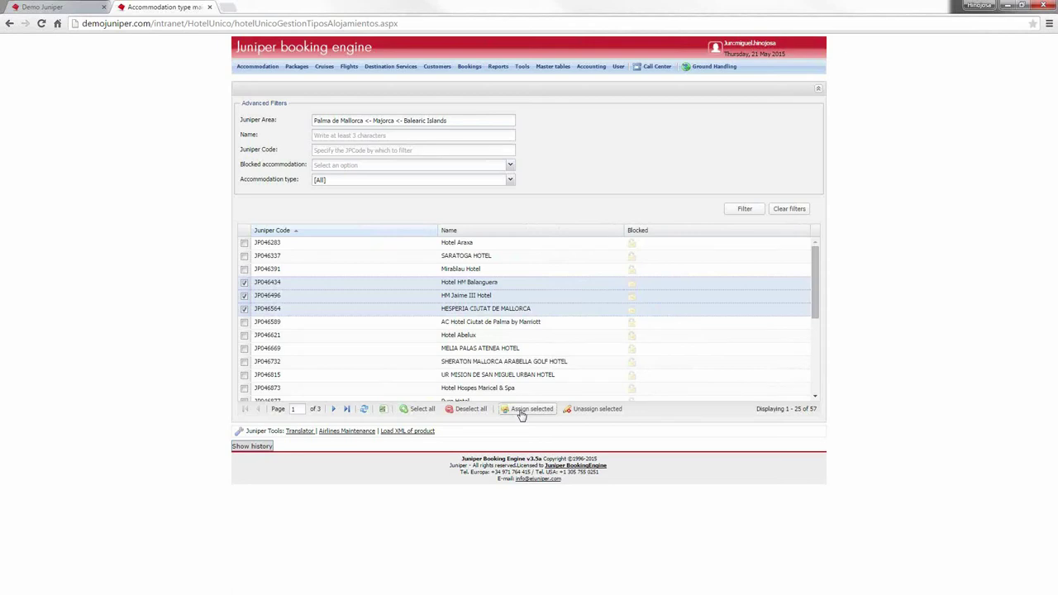
left_click(521, 410)
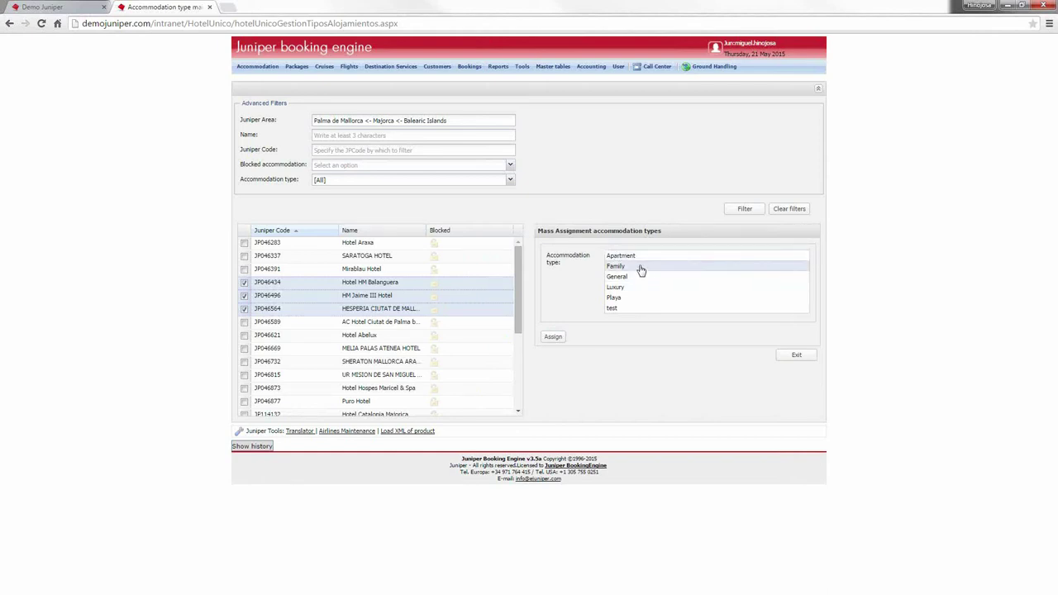
left_click(670, 266)
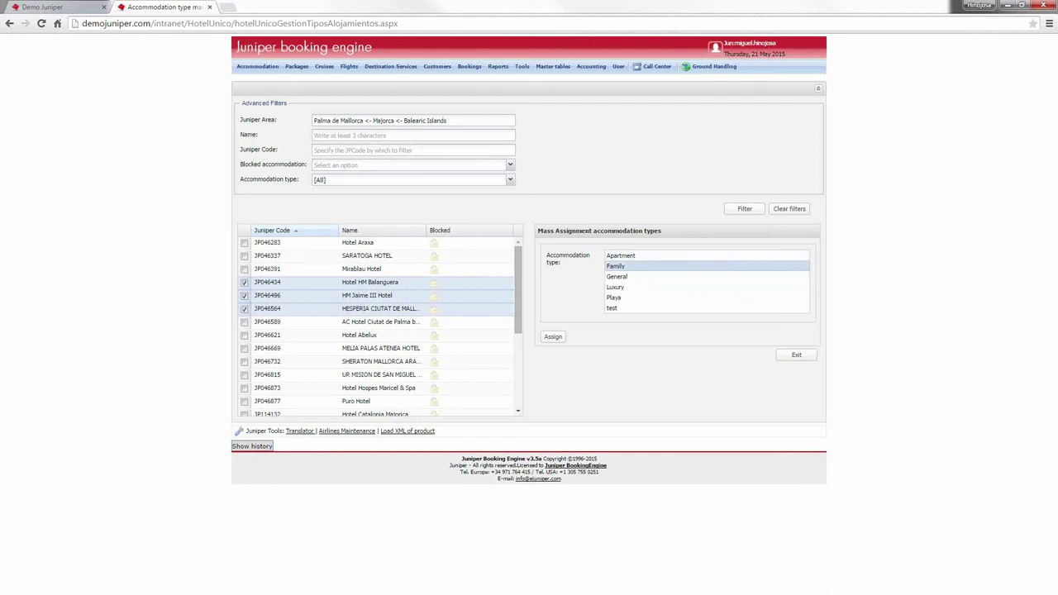
left_click(544, 338)
left_click(530, 335)
left_click(257, 67)
Step: Open Unique Hotel Suppliers Order Management and filter by Juniper Area Palma de Mallorca
mouse_move(321, 373)
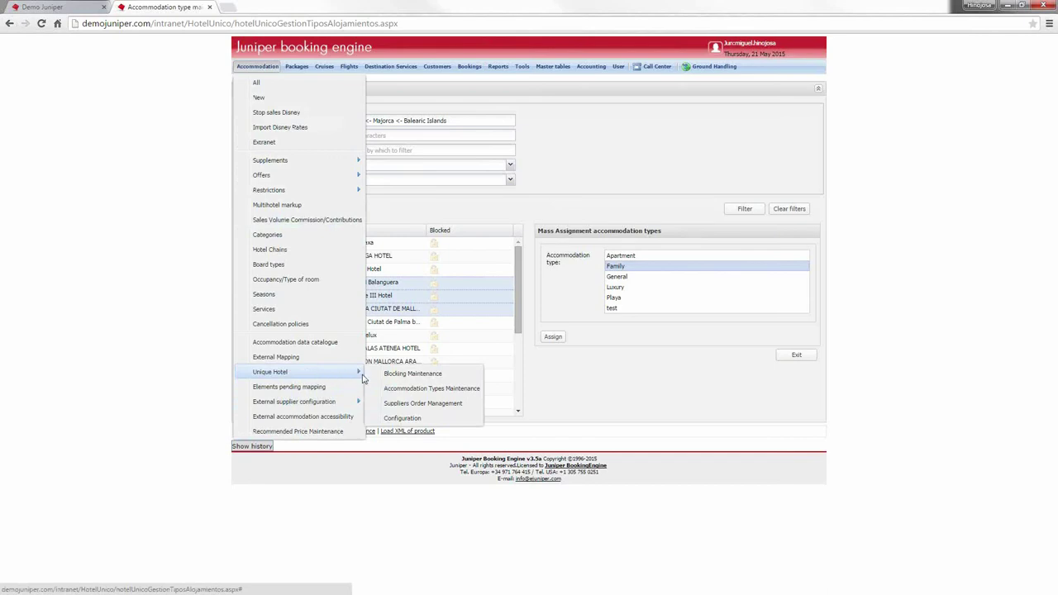
left_click(406, 405)
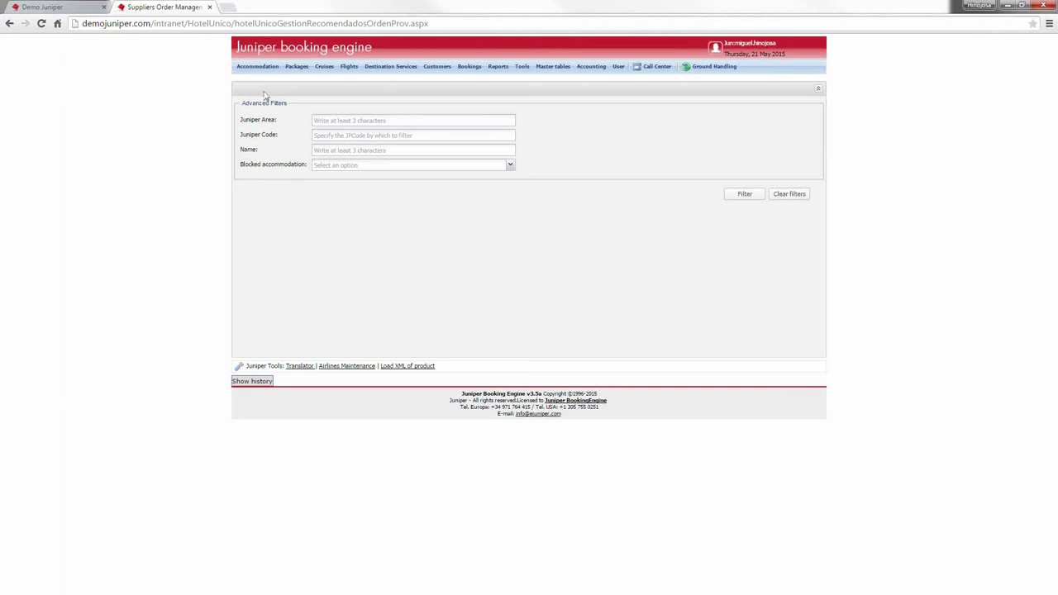
left_click(332, 123)
type("Palma de")
left_click(399, 131)
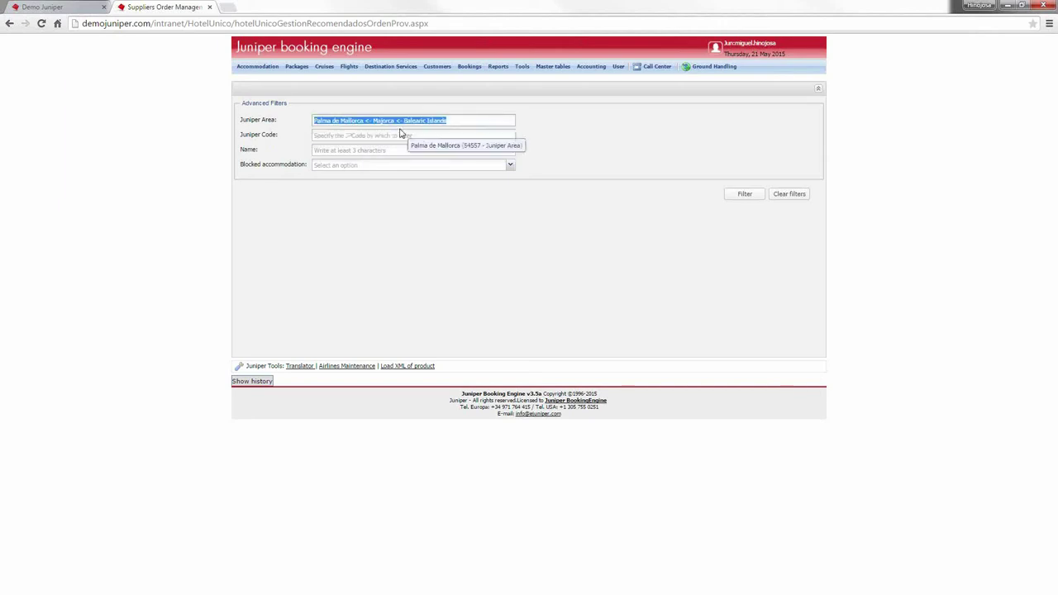
left_click(754, 195)
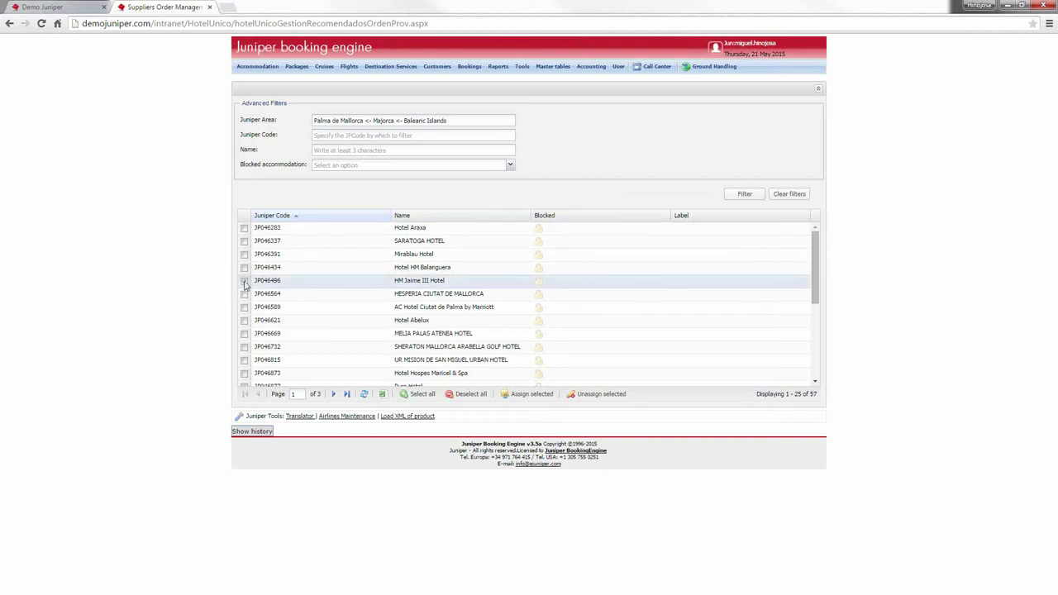
Step: Move HotelBeds into HM Jaime III Hotel's prioritised suppliers and save
left_click(245, 283)
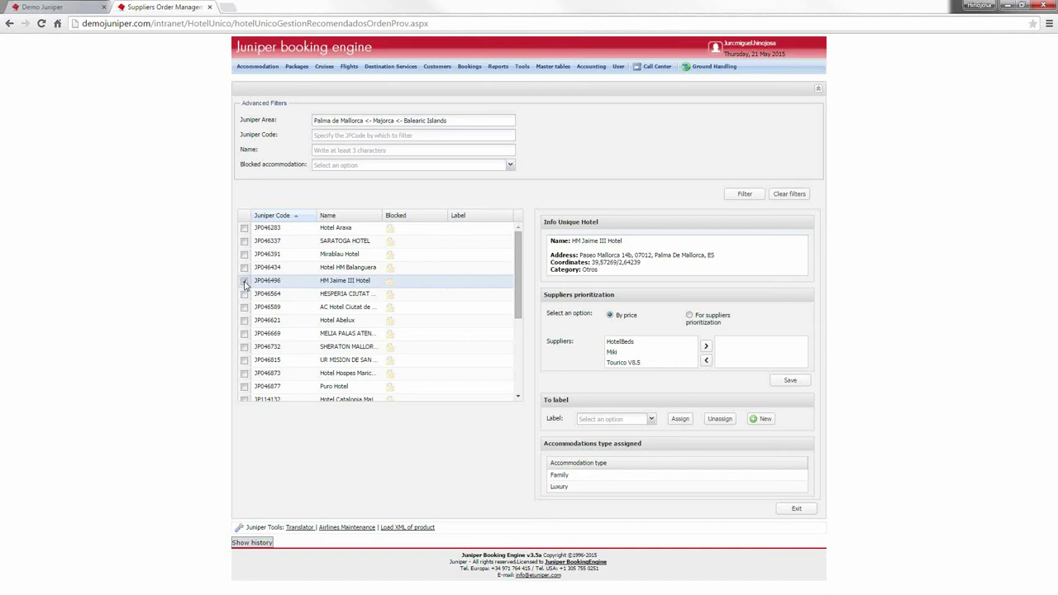
left_click(244, 281)
left_click(642, 342)
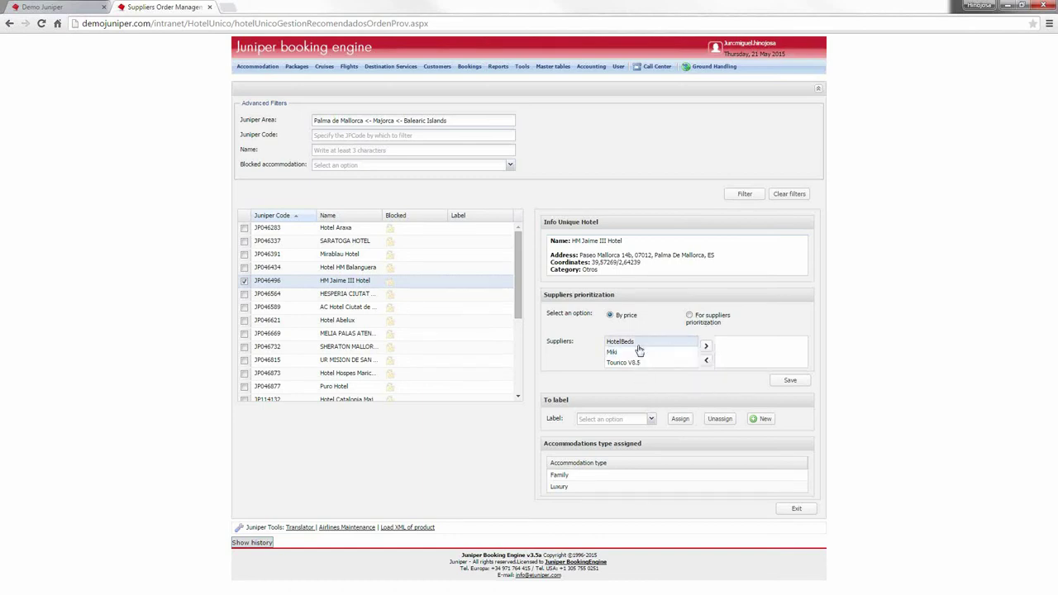
left_click(705, 344)
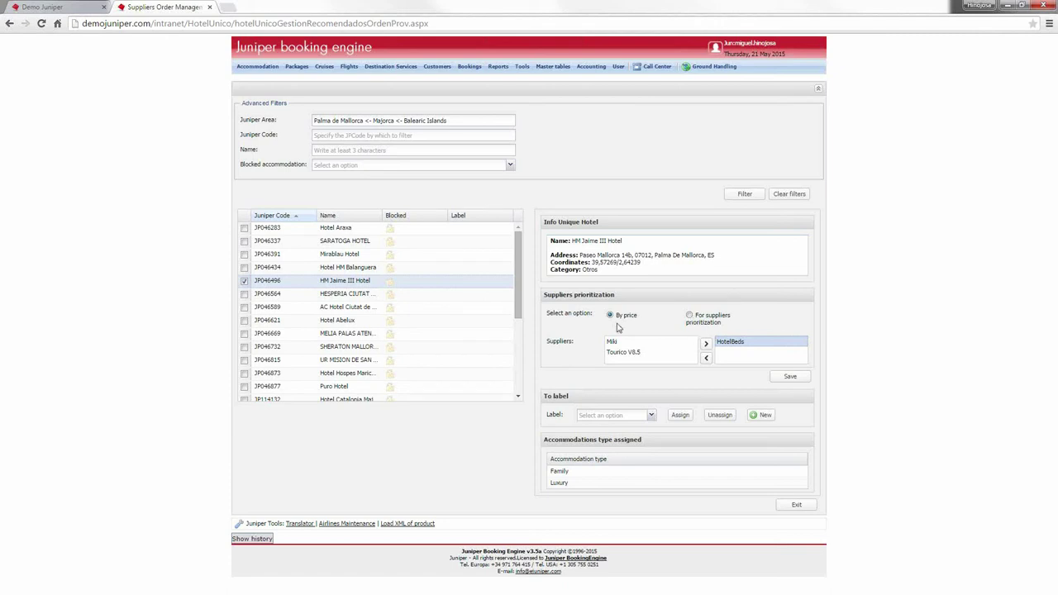
left_click(789, 377)
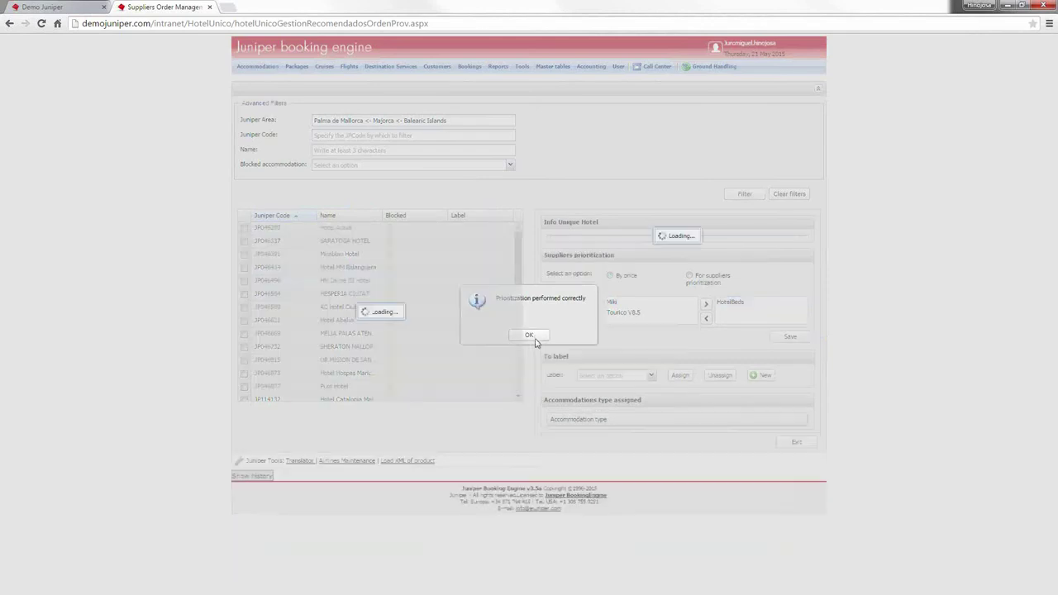
left_click(534, 337)
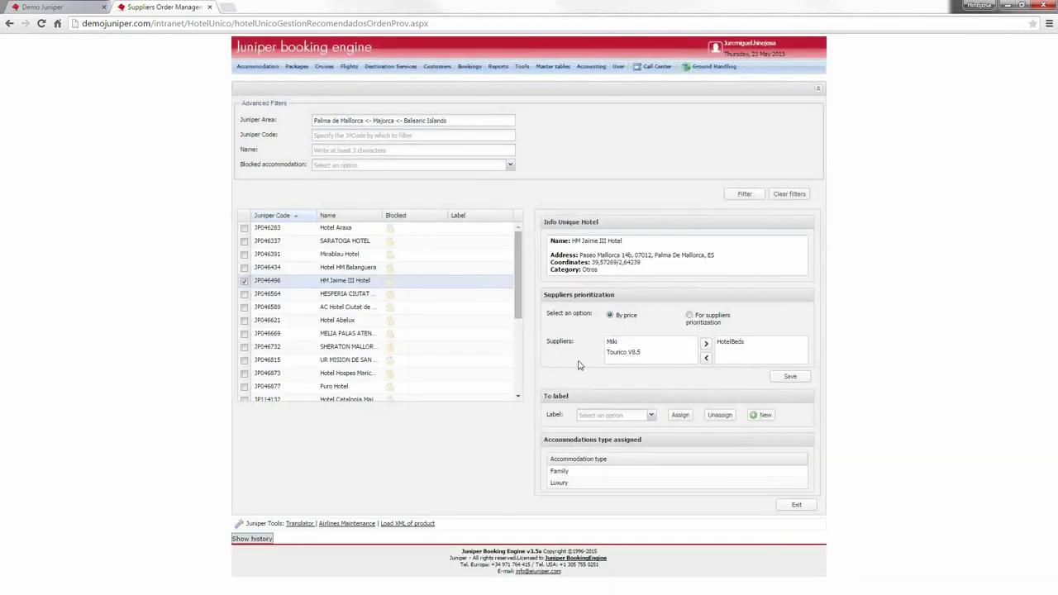
Step: Assign the HotelBeds label to HM Jaime III Hotel, then open a new label in Label Maintenance
left_click(651, 415)
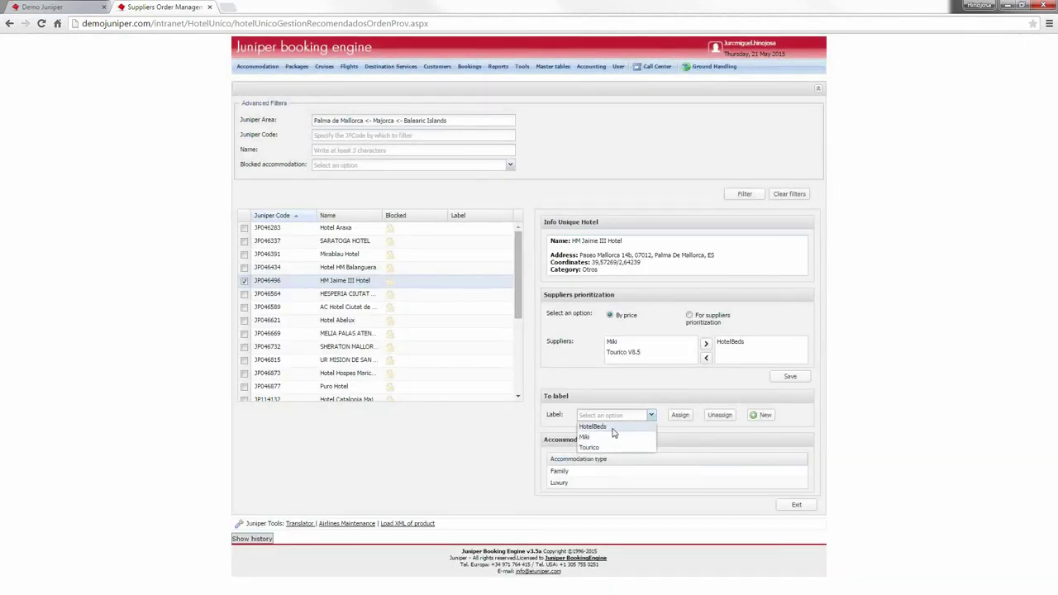
left_click(612, 429)
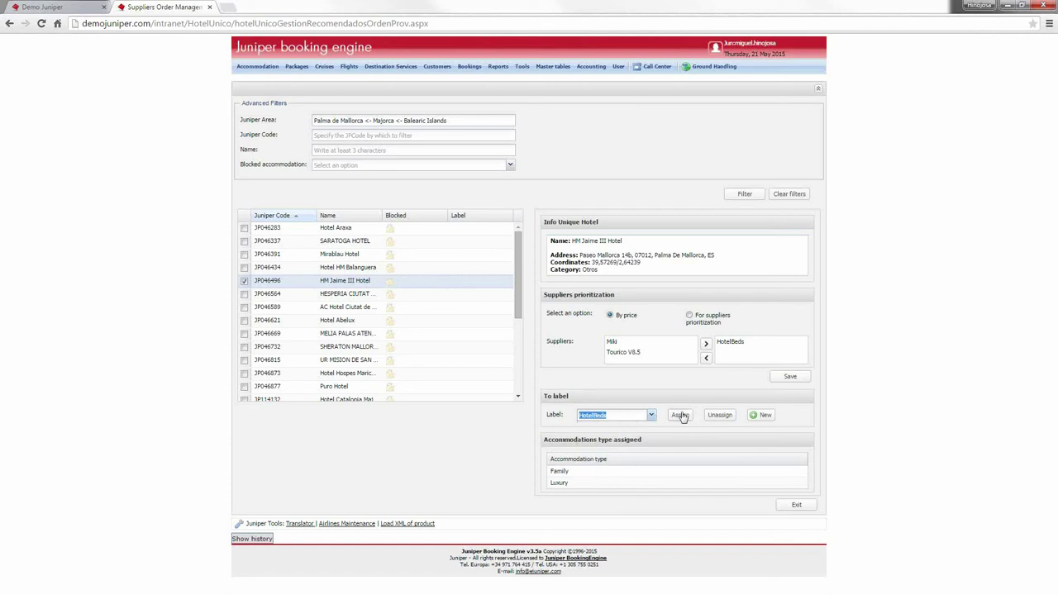
left_click(679, 415)
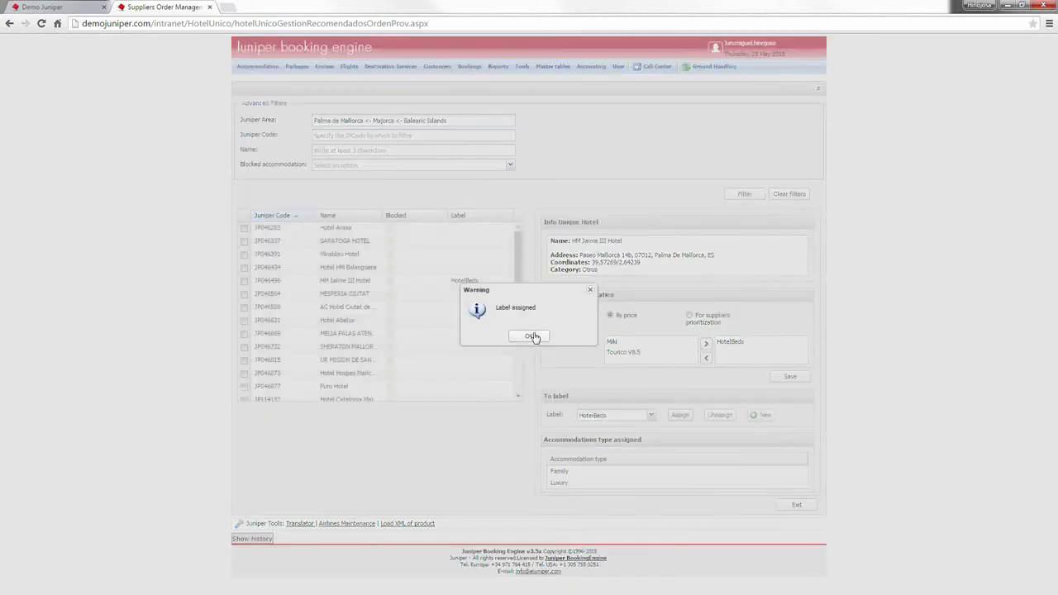
left_click(533, 337)
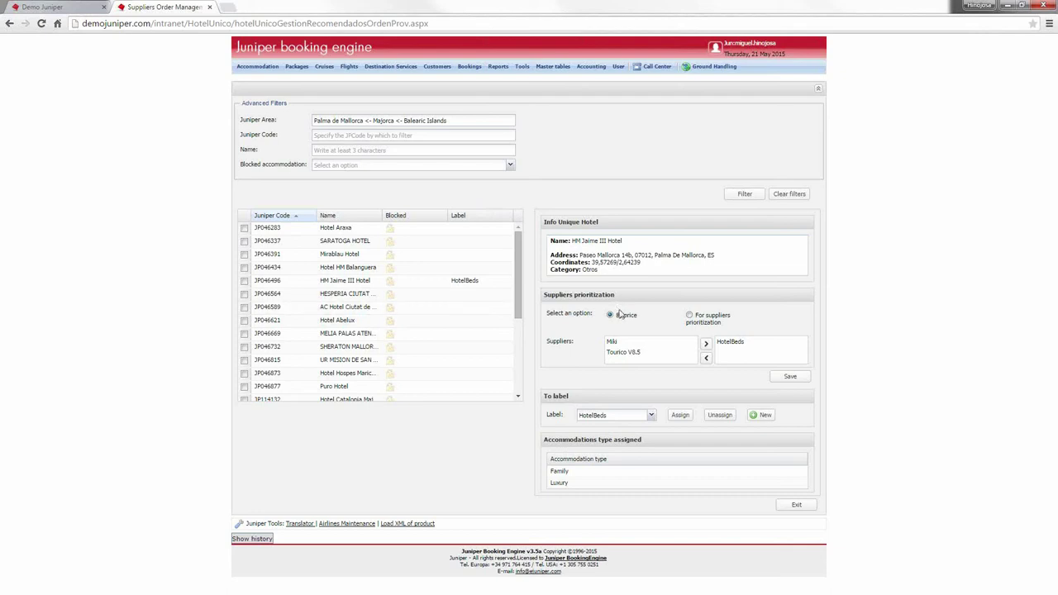
left_click(762, 416)
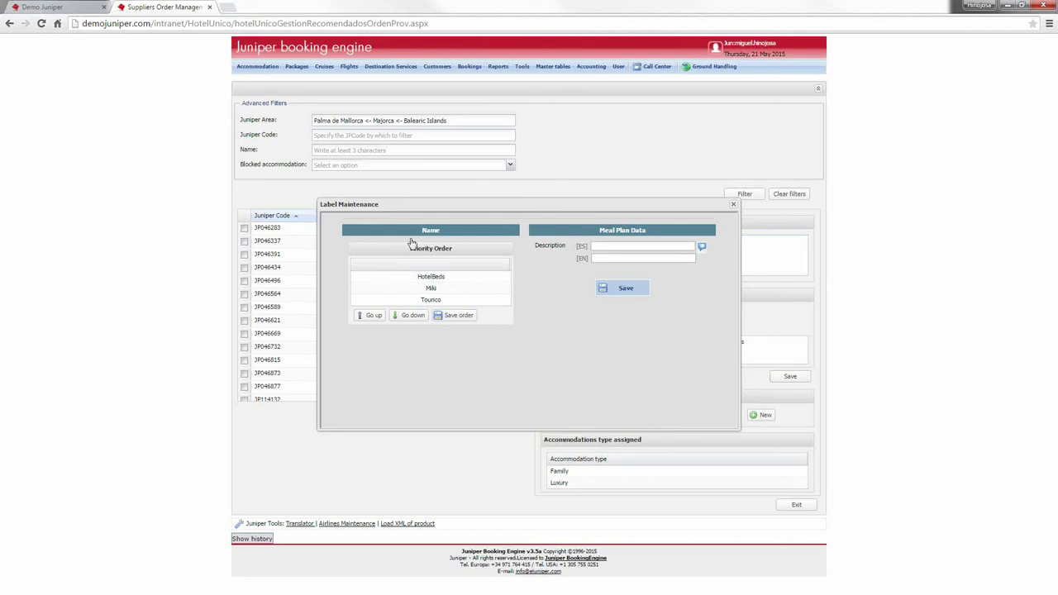
Step: Close the Label Maintenance dialog to return to the supplier list
left_click(733, 205)
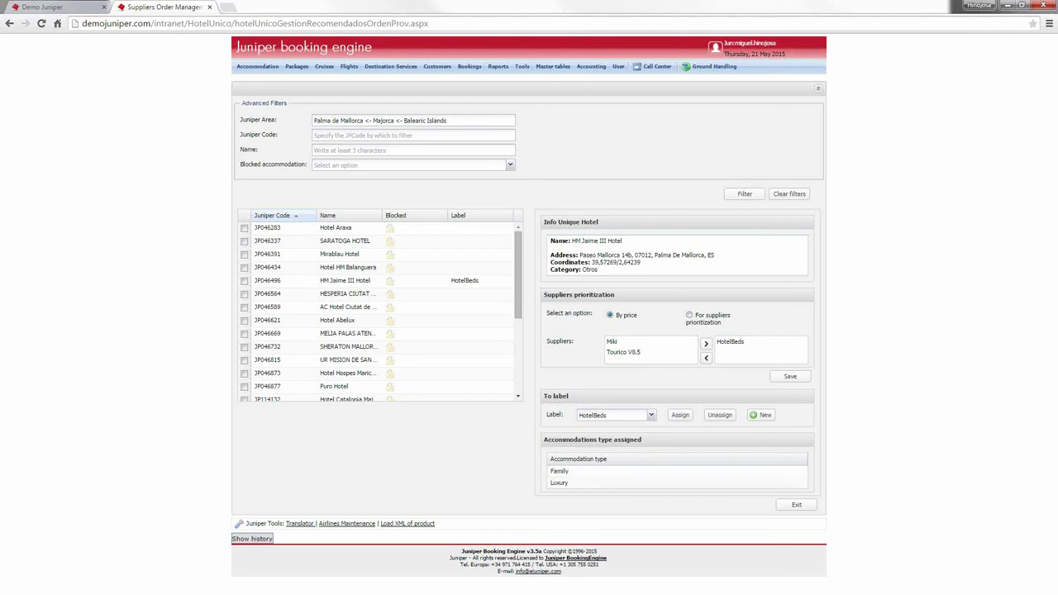
left_click(258, 66)
Step: Go to Accommodation > Unique Hotel > Configuration and select the Default/HBE configuration
mouse_move(312, 374)
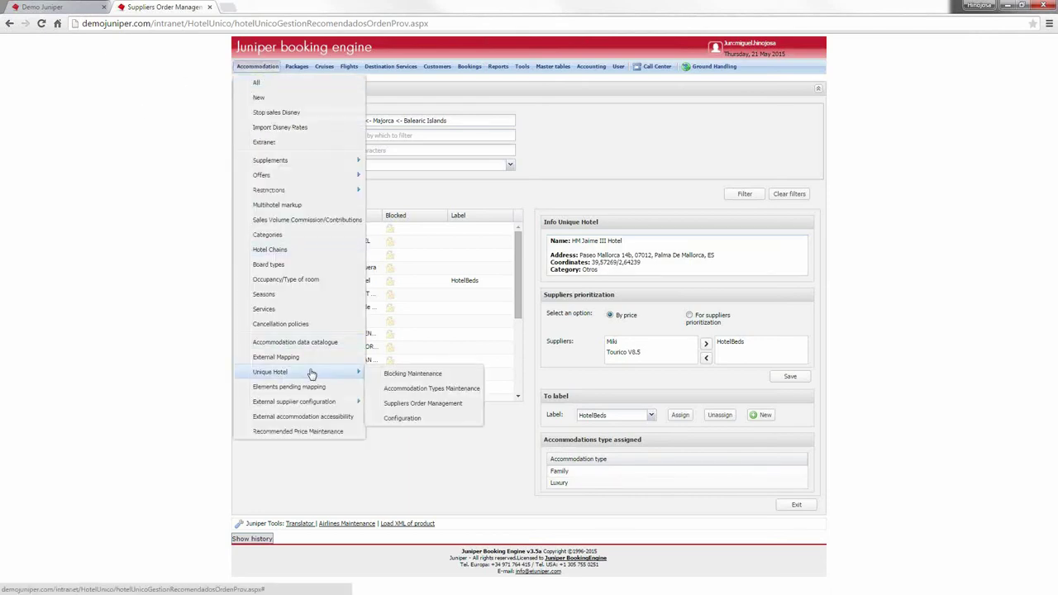
left_click(409, 419)
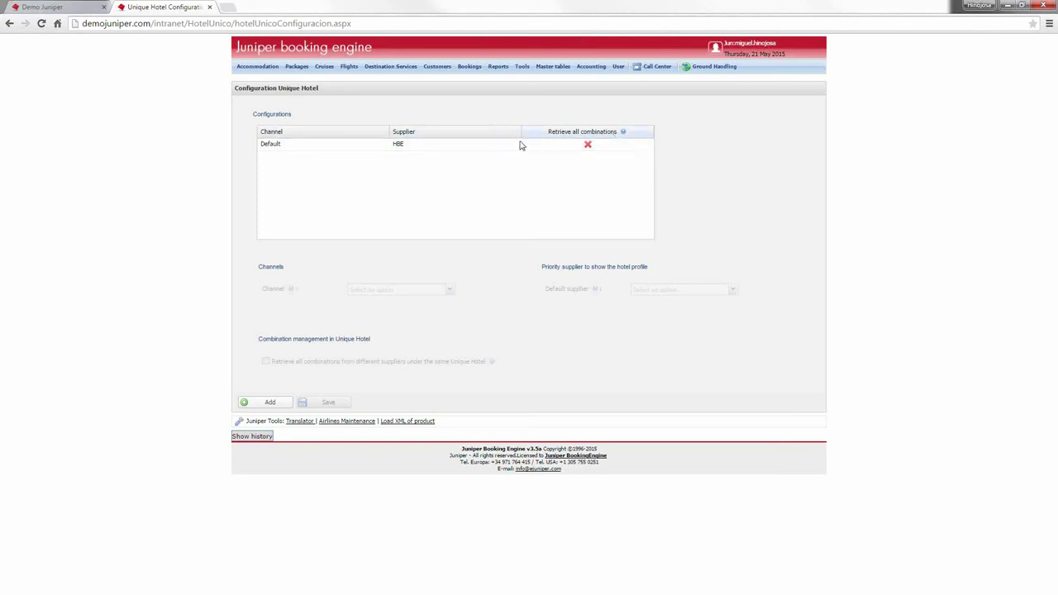
left_click(463, 151)
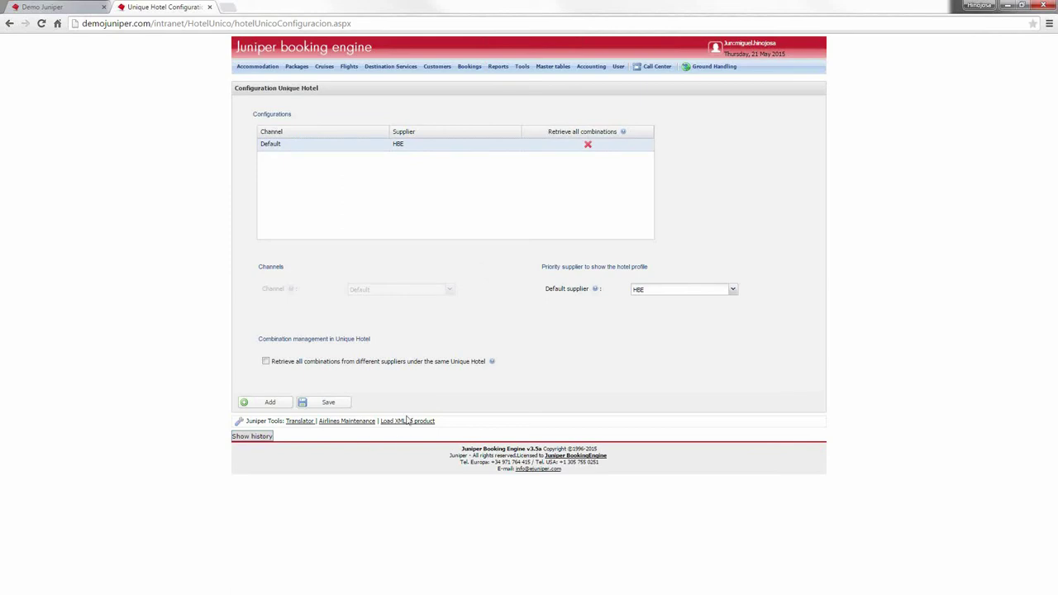
Step: Add a new Unique Hotel channel configuration
left_click(271, 403)
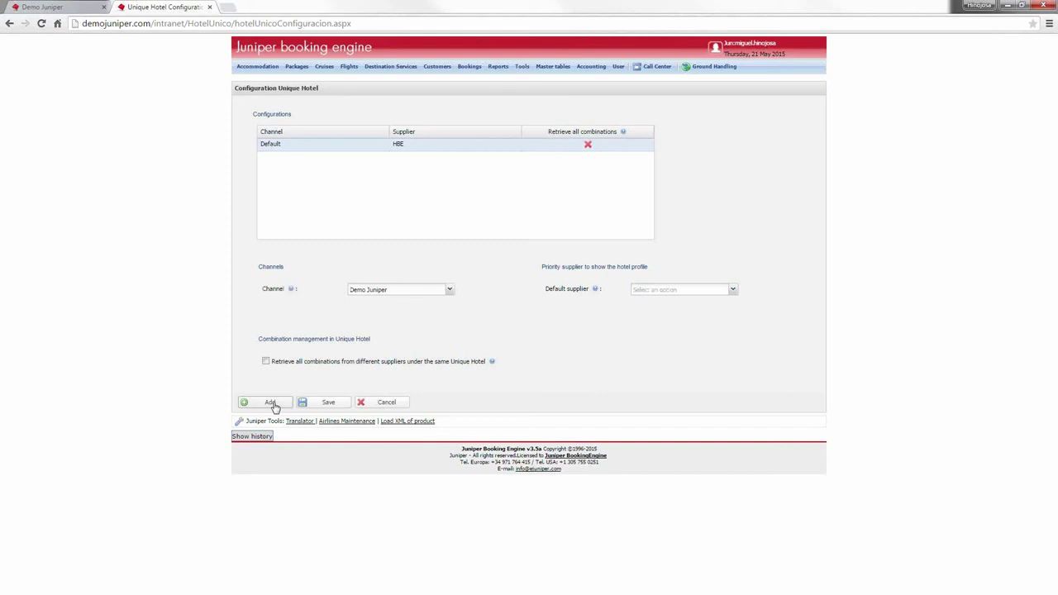
Step: Set the channel to Demo Movil and default supplier to HotelBeds, and enable combining results from all suppliers
left_click(438, 293)
left_click(438, 317)
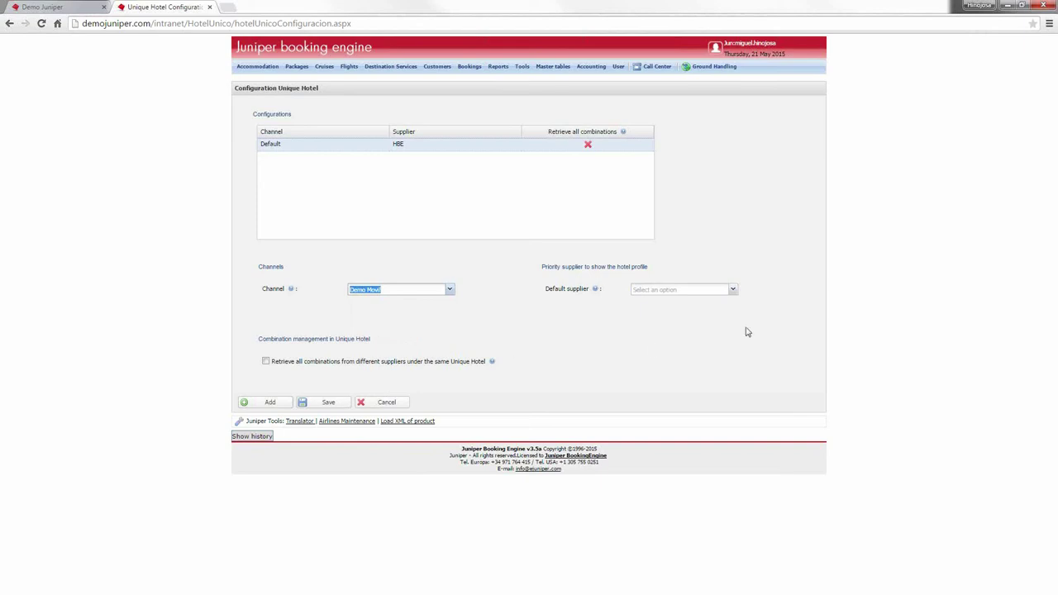
left_click(733, 290)
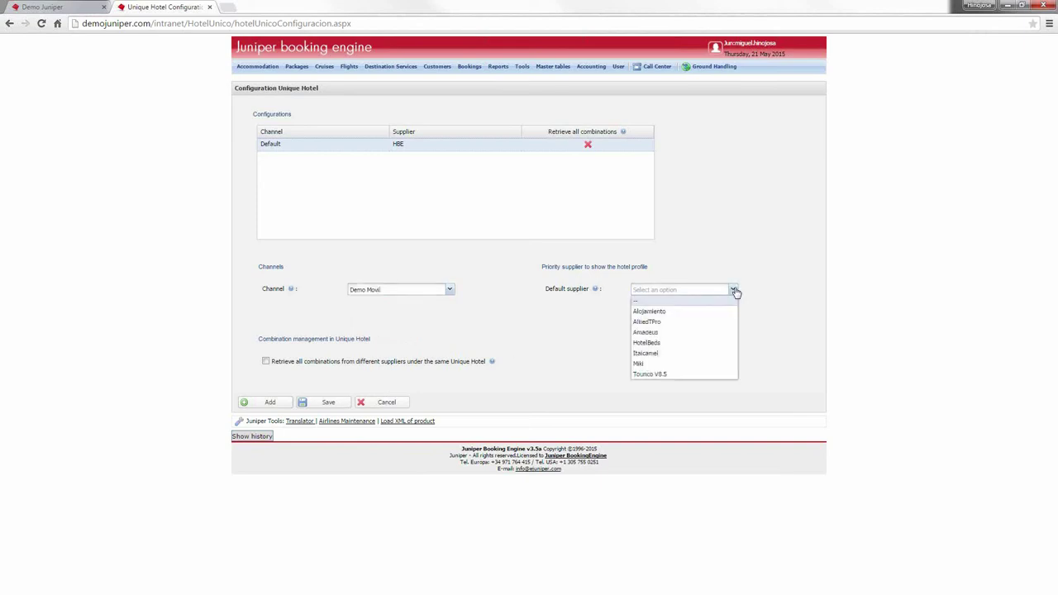
left_click(681, 344)
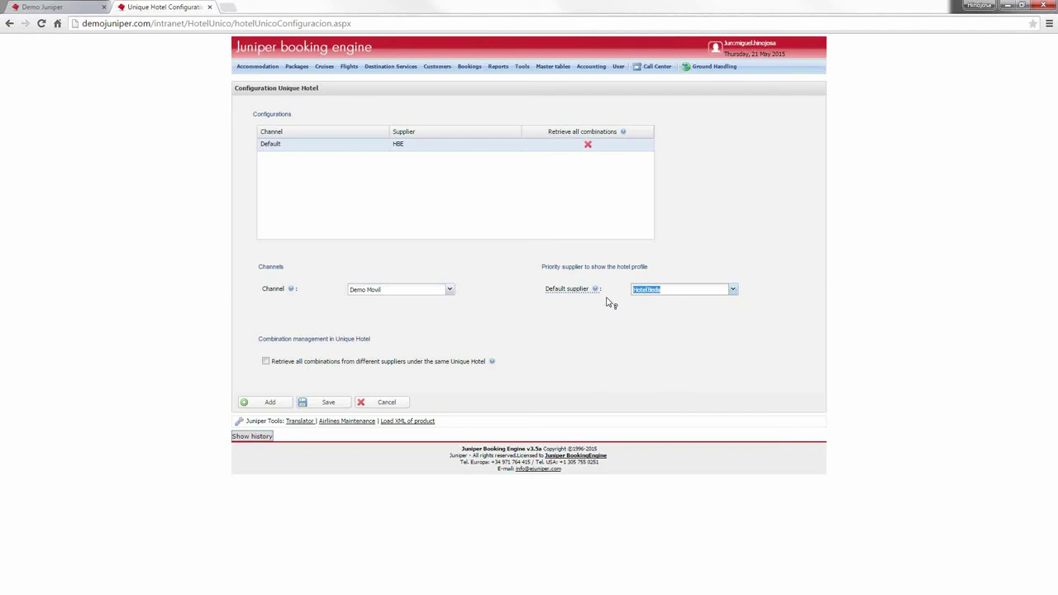
mouse_move(609, 303)
left_click(265, 363)
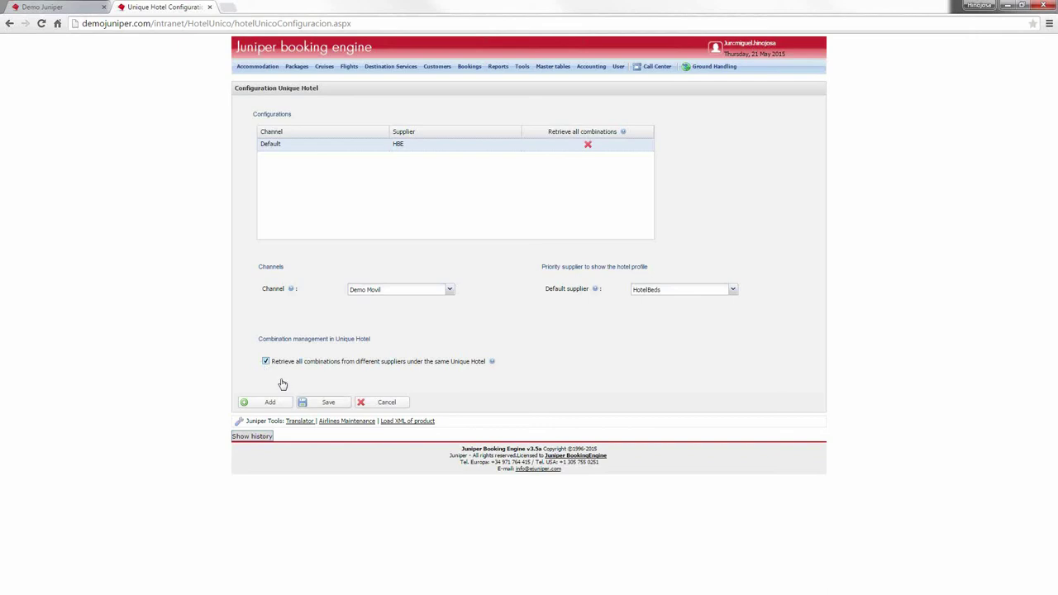
Step: Save the Demo Movil / HotelBeds configuration and dismiss the save confirmation
left_click(328, 402)
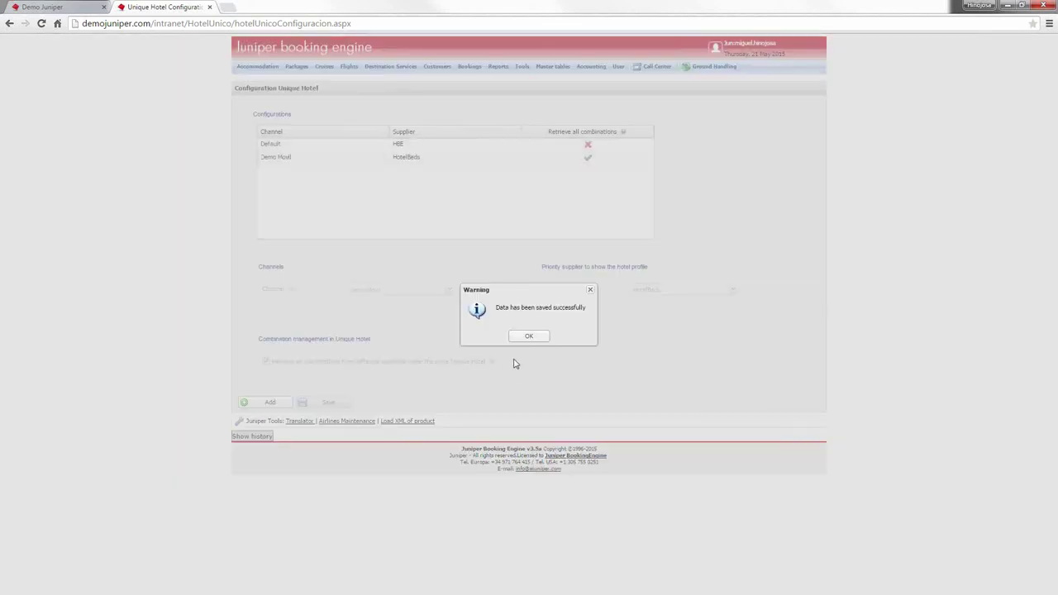
left_click(530, 336)
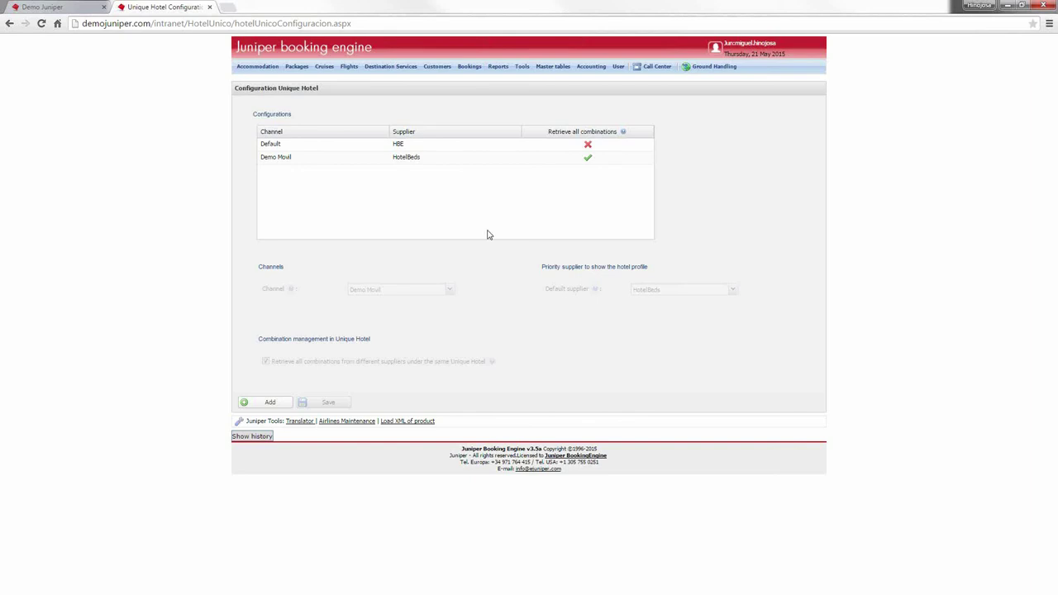
Step: Open the Demo Movil row to show its HotelBeds supplier and retrieve-all-combinations setting
left_click(322, 163)
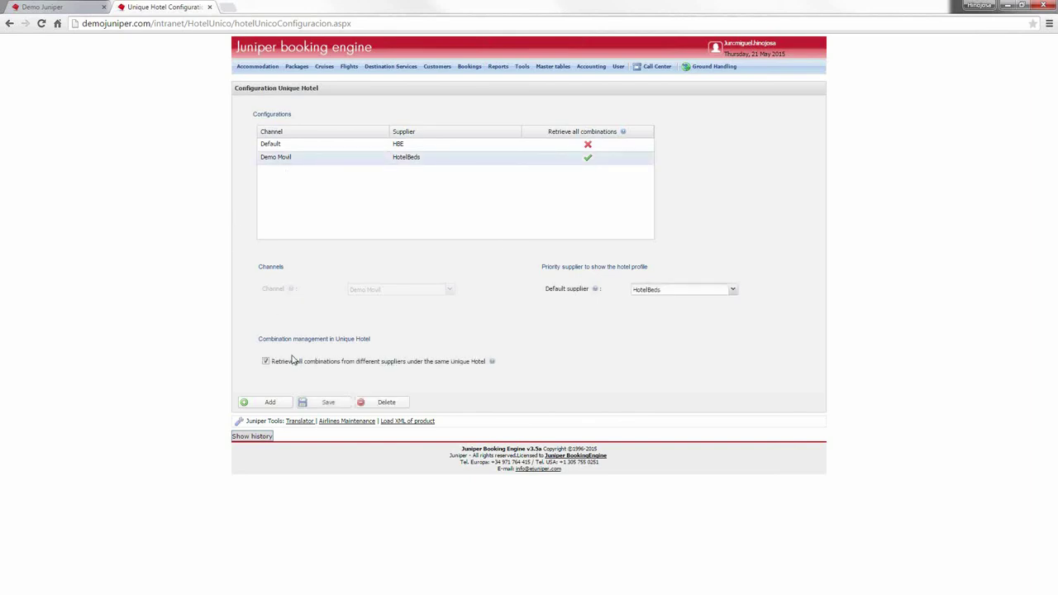
mouse_move(344, 367)
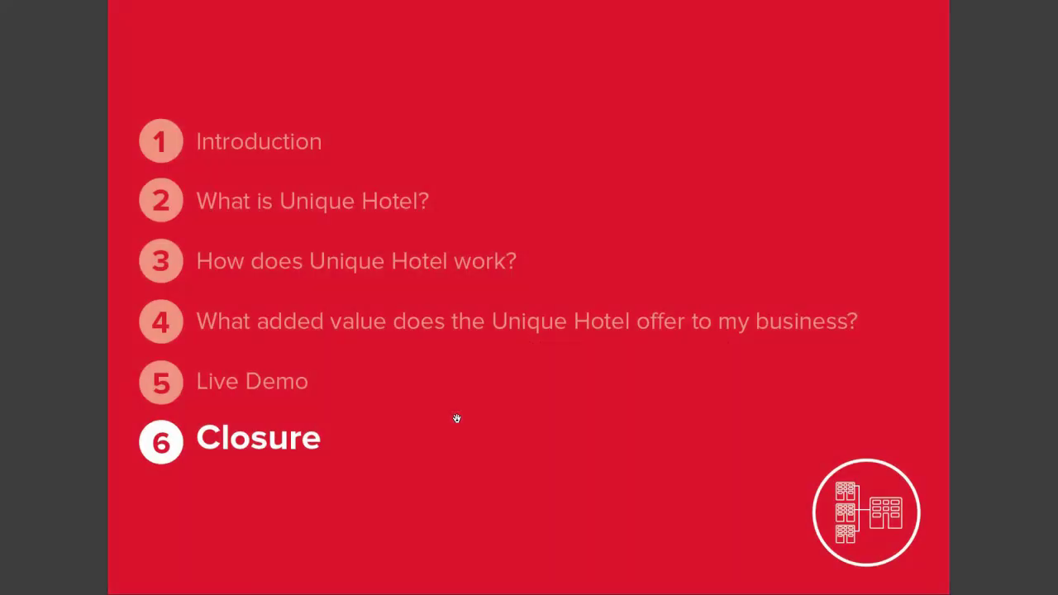
Step: Advance from the Closure agenda slide to the Unique Hotel Summary slide
left_click(465, 410)
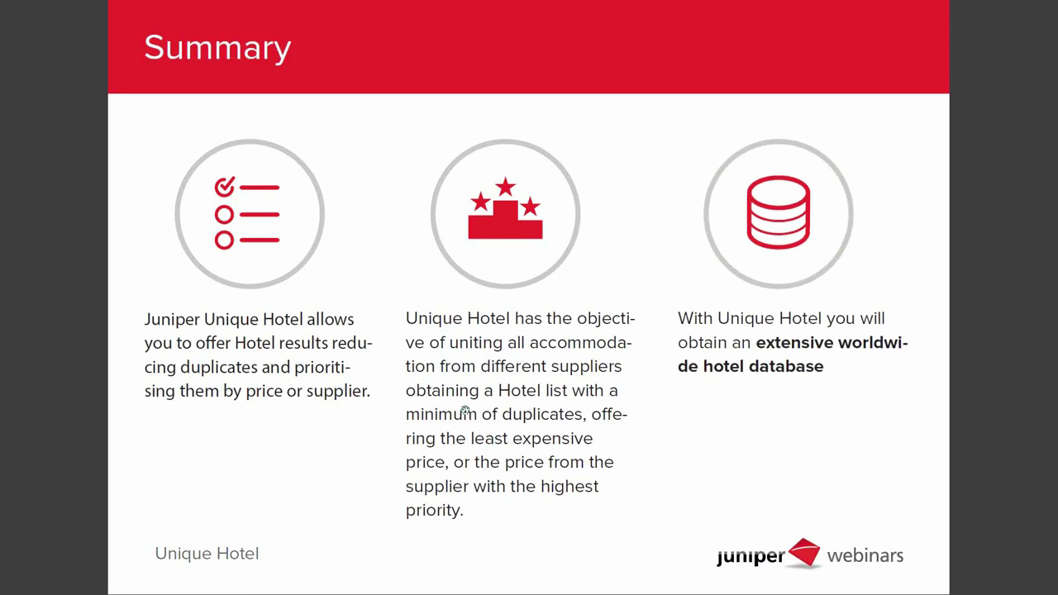
key("Right")
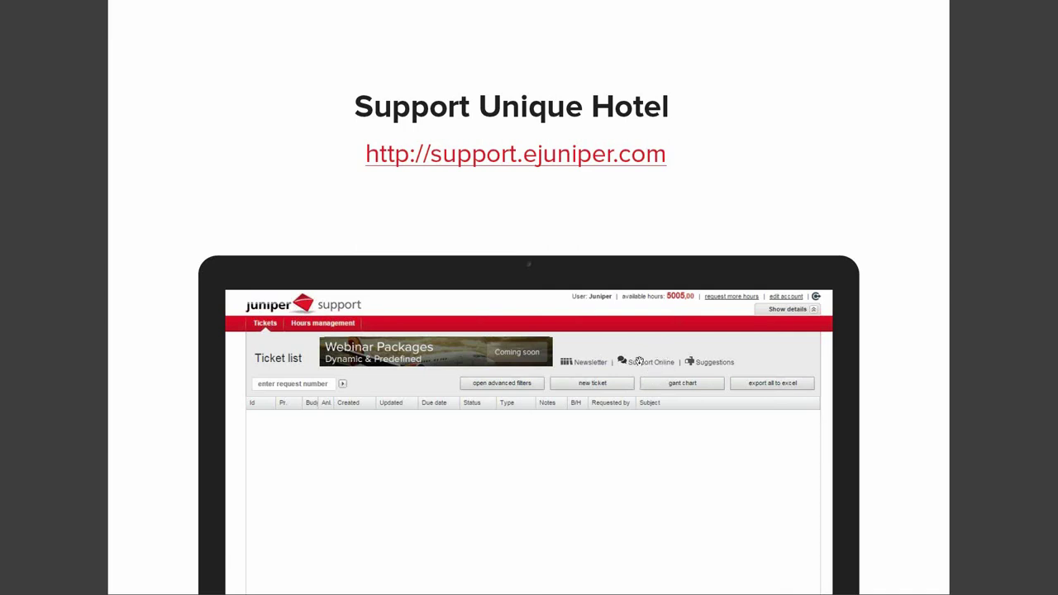
Step: Reveal the 'Bienvenido al Support Online de Juniper' welcome page screenshot on the support slide
left_click(639, 362)
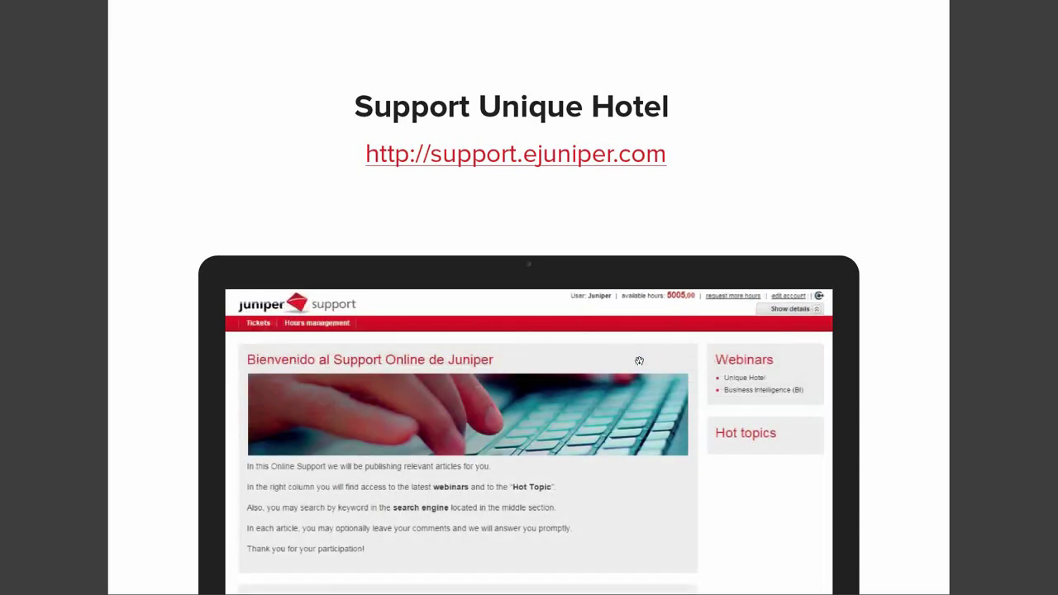